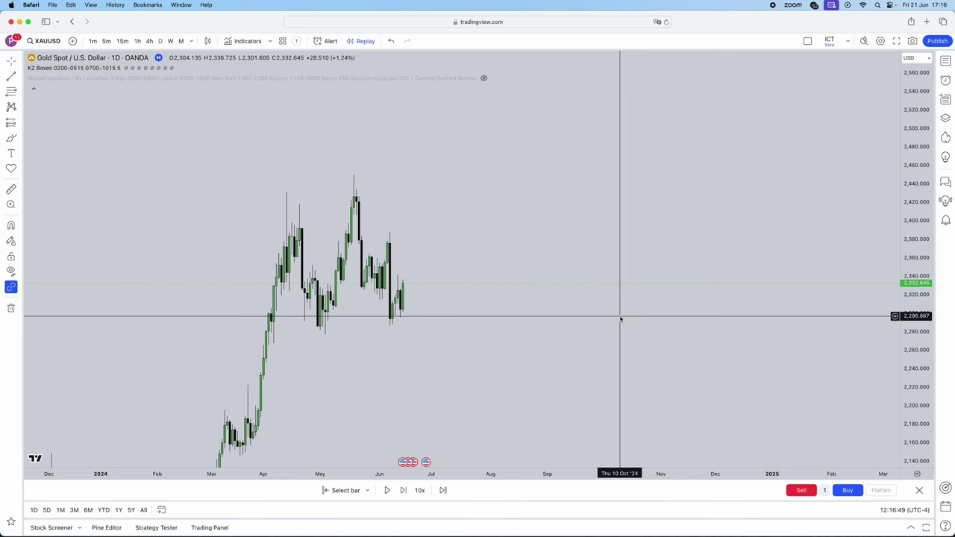
# Switch the gold chart to the weekly timeframe and frame the 2024 candles with empty space after the latest bar
pyautogui.scroll(3, 604, 319)
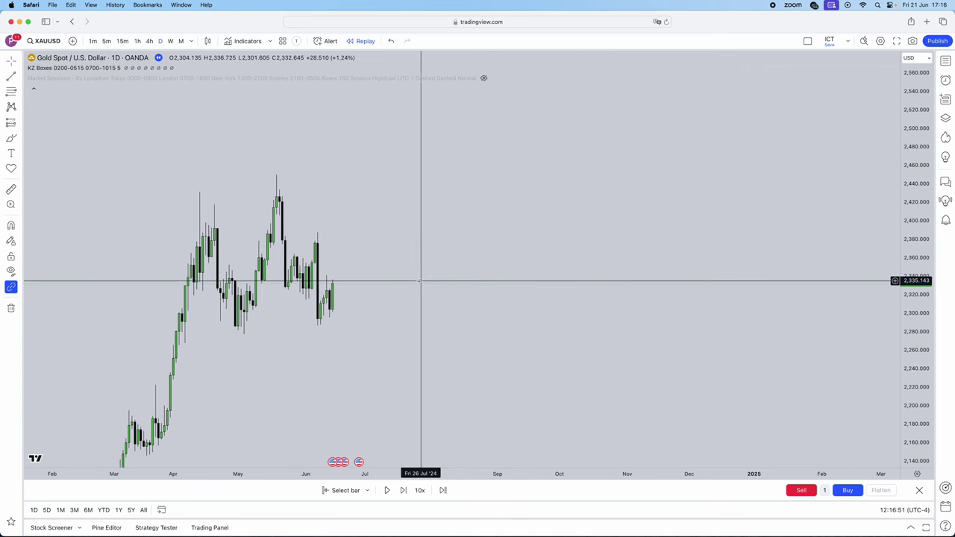
pyautogui.click(171, 43)
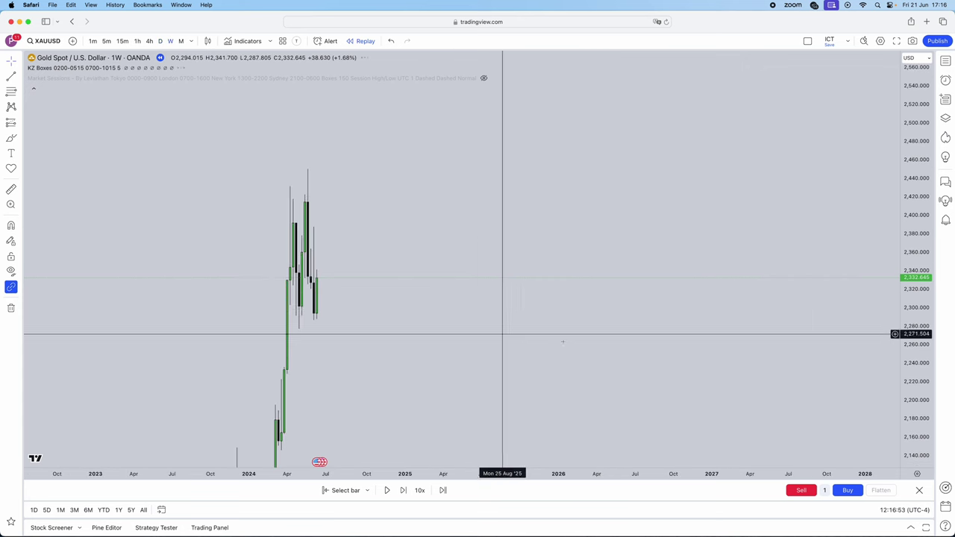
pyautogui.scroll(2, 414, 280)
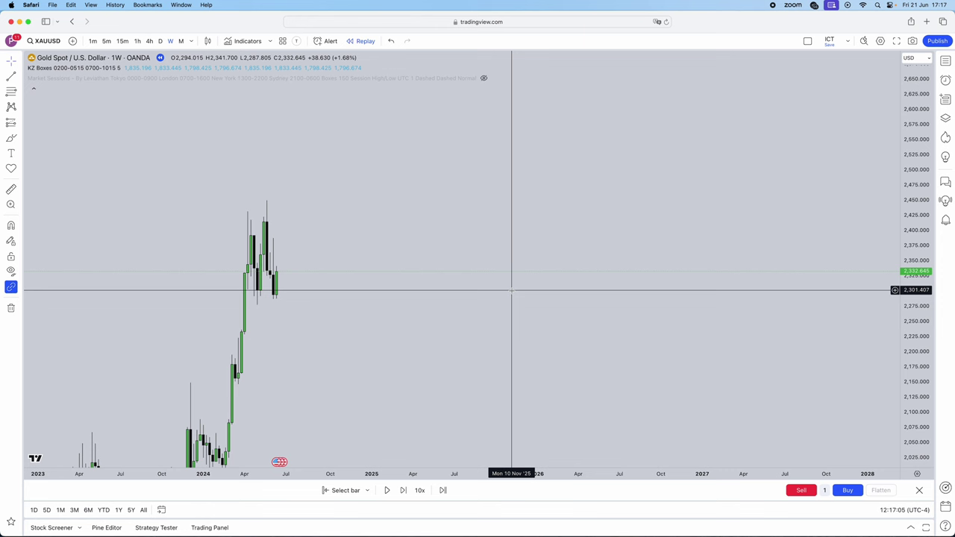
pyautogui.hscroll(-3, 511, 290)
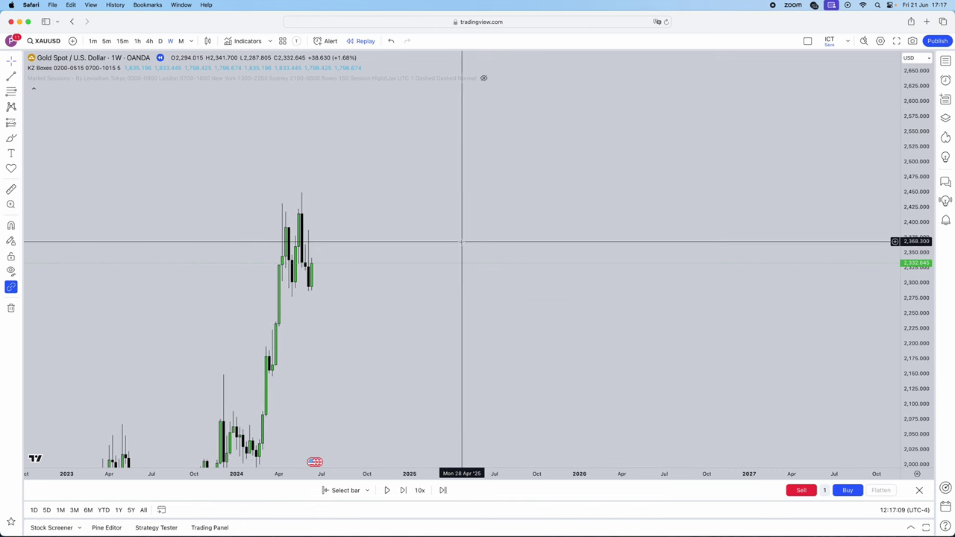
pyautogui.hscroll(5, 430, 294)
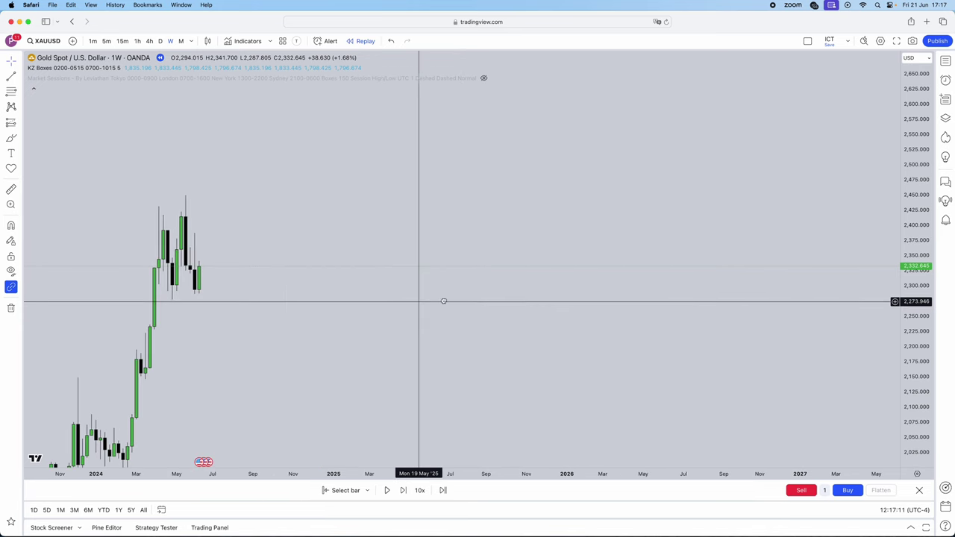
pyautogui.hscroll(-4, 443, 301)
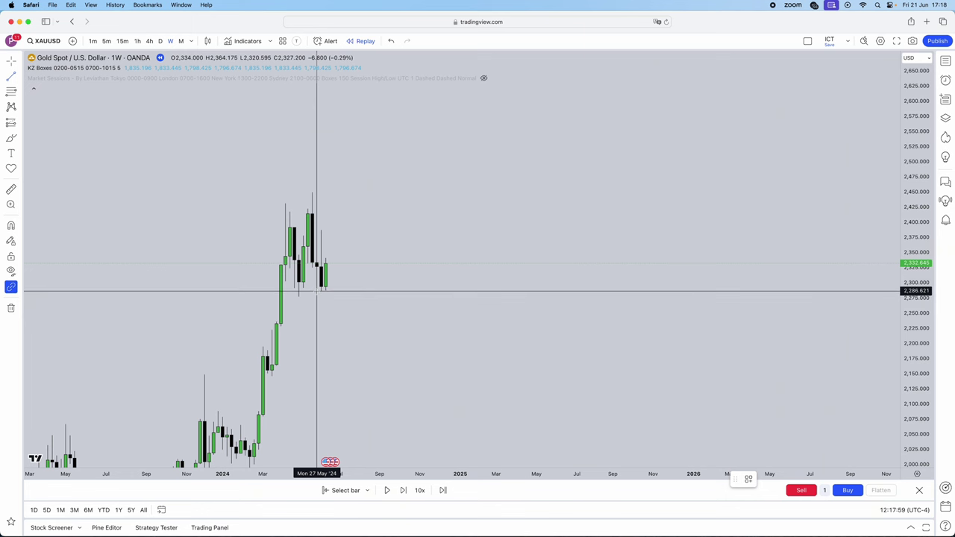
# Draw a horizontal trend line at the recent weekly low, about 2,286.6, from 27 May 2024 to 14 October 2024
pyautogui.click(402, 293)
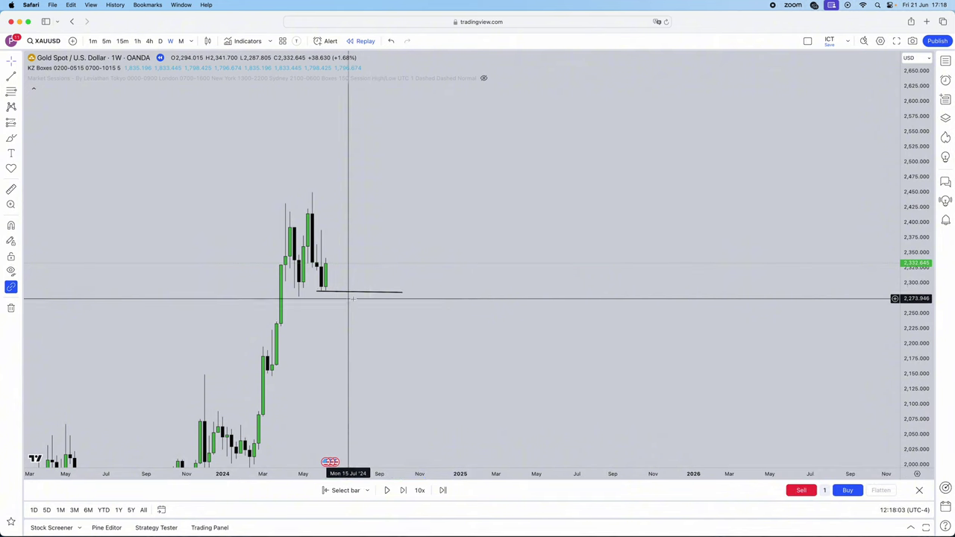
pyautogui.keyDown('shift'); pyautogui.click(404, 294); pyautogui.keyUp('shift')
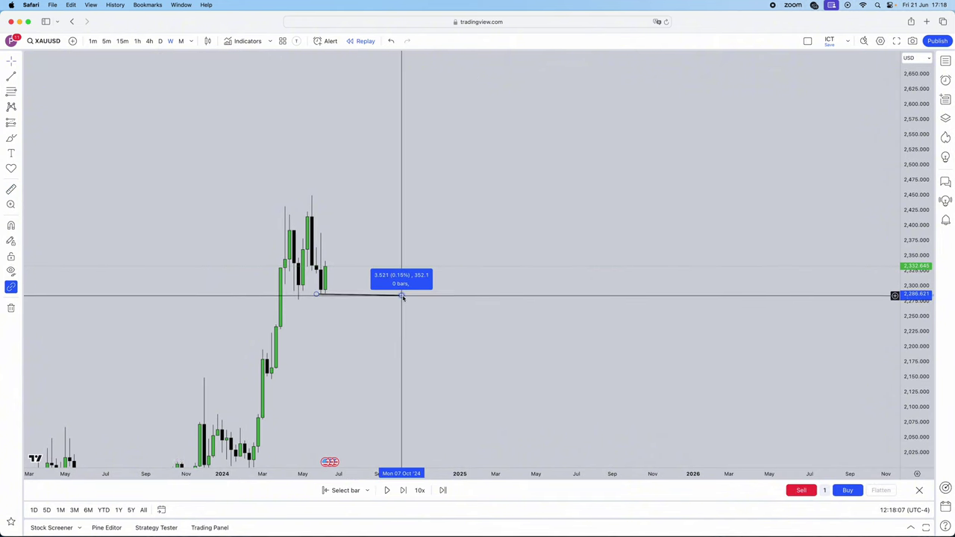
pyautogui.click(403, 295)
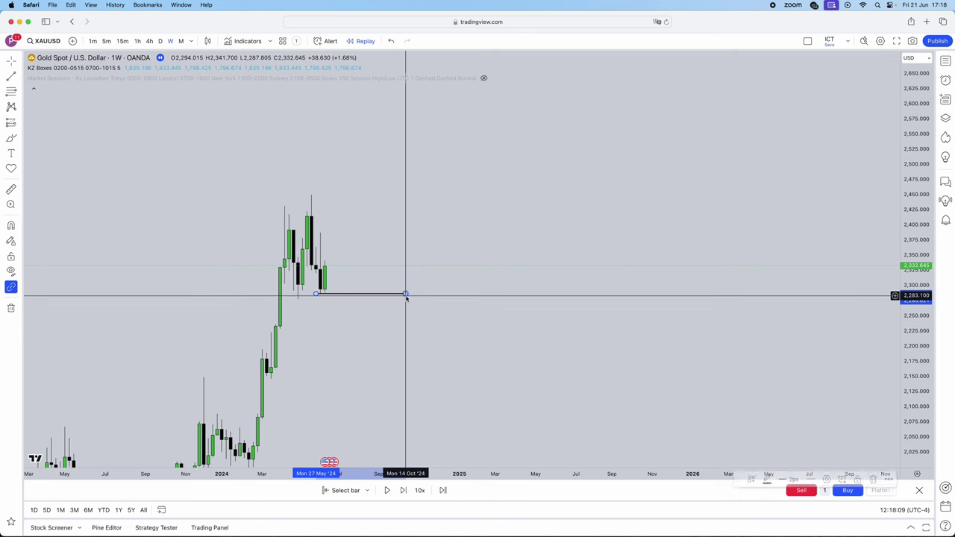
pyautogui.click(405, 302)
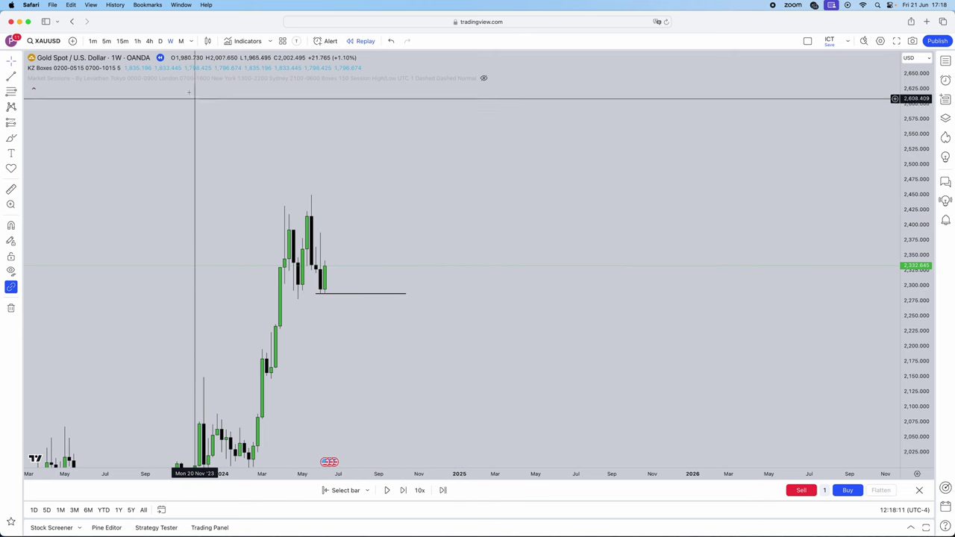
# On the daily chart, mark the gap inside the large bearish June candle with a rectangle from about 2,342 to 2,354
pyautogui.click(160, 41)
pyautogui.scroll(-3, 767, 358)
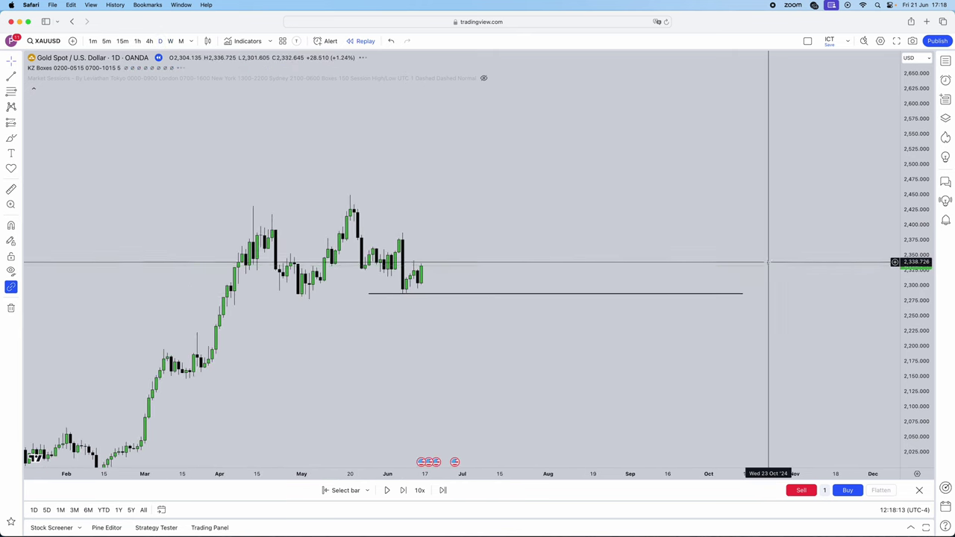
pyautogui.moveTo(904, 385); pyautogui.dragTo(903, 328)
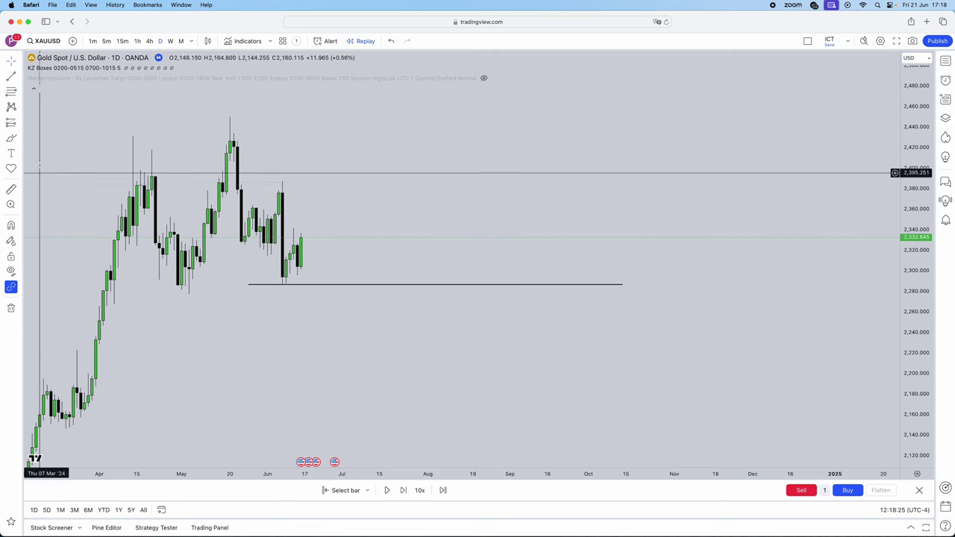
pyautogui.click(22, 119)
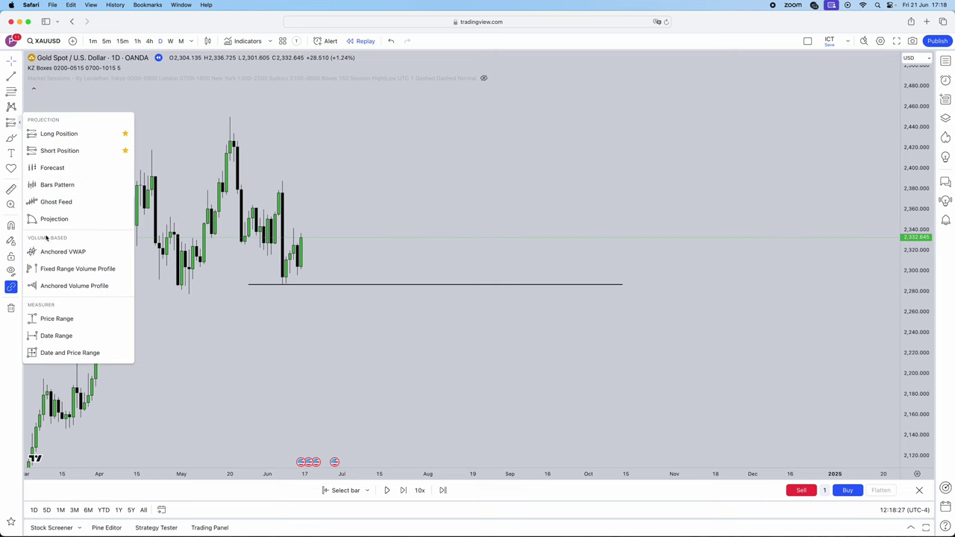
pyautogui.click(21, 140)
pyautogui.click(36, 287)
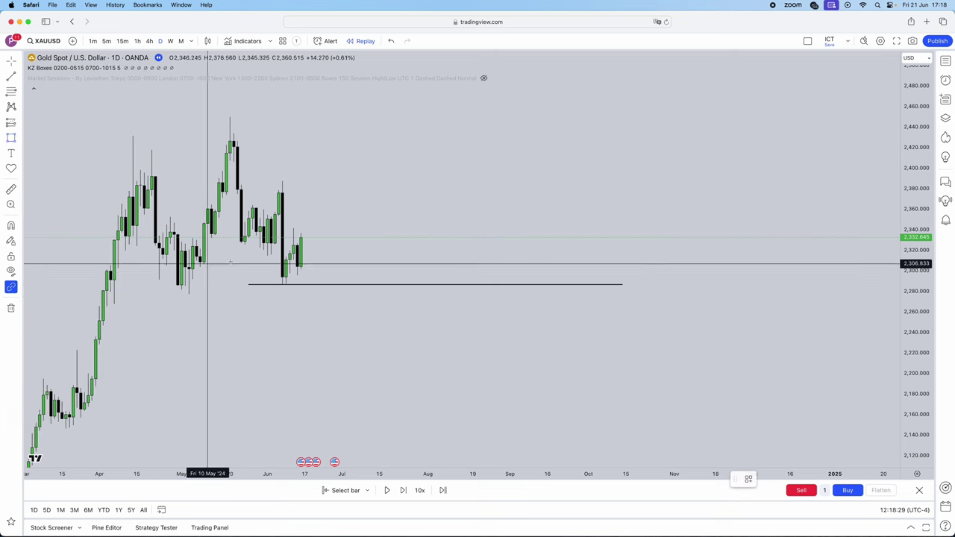
pyautogui.moveTo(279, 215); pyautogui.dragTo(402, 228)
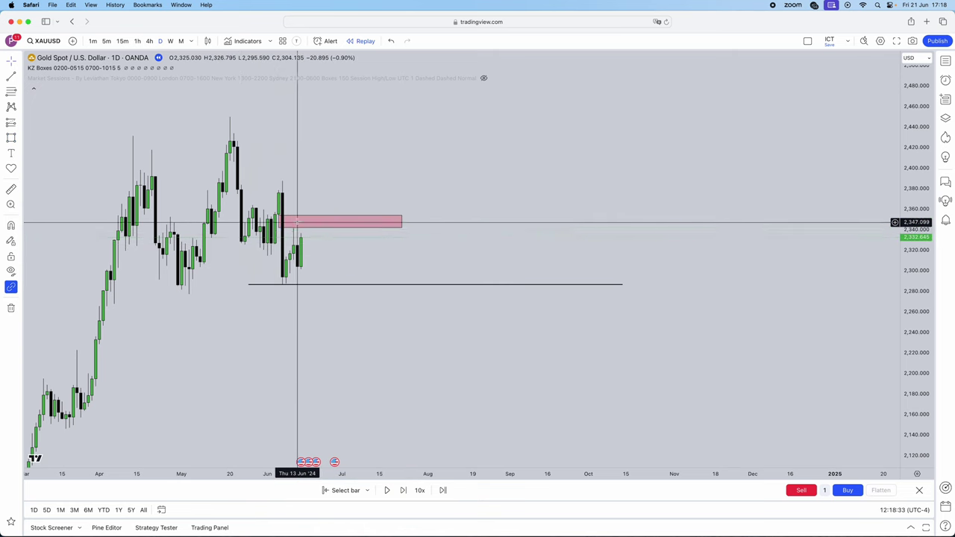
# Shorten the rectangle's future end on the daily chart and move the low line's start closer to the large bearish June candle
pyautogui.click(149, 41)
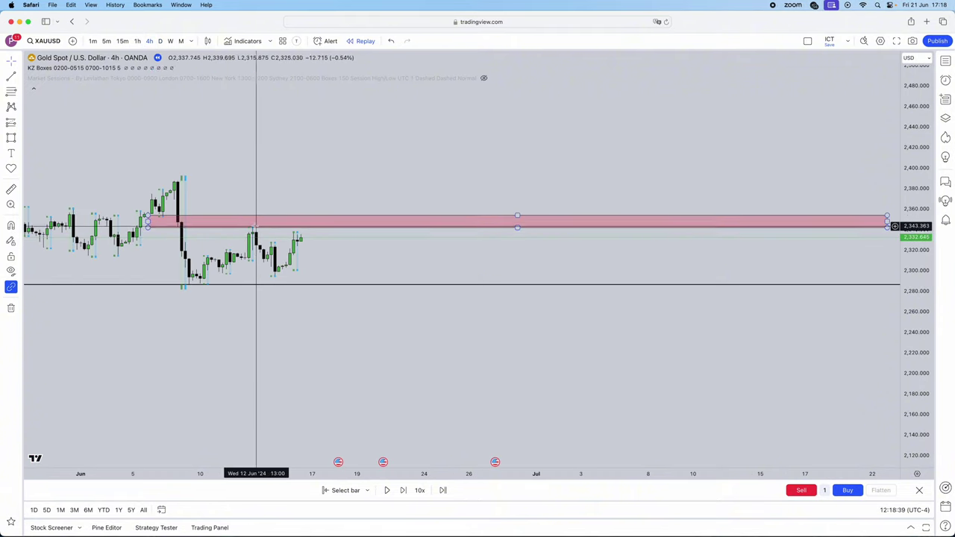
pyautogui.click(160, 42)
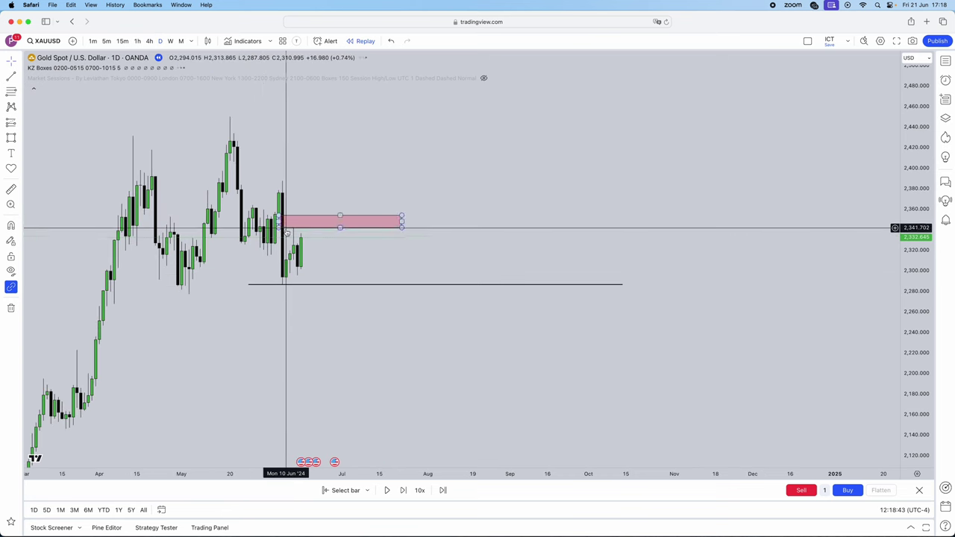
pyautogui.moveTo(401, 222); pyautogui.dragTo(372, 222)
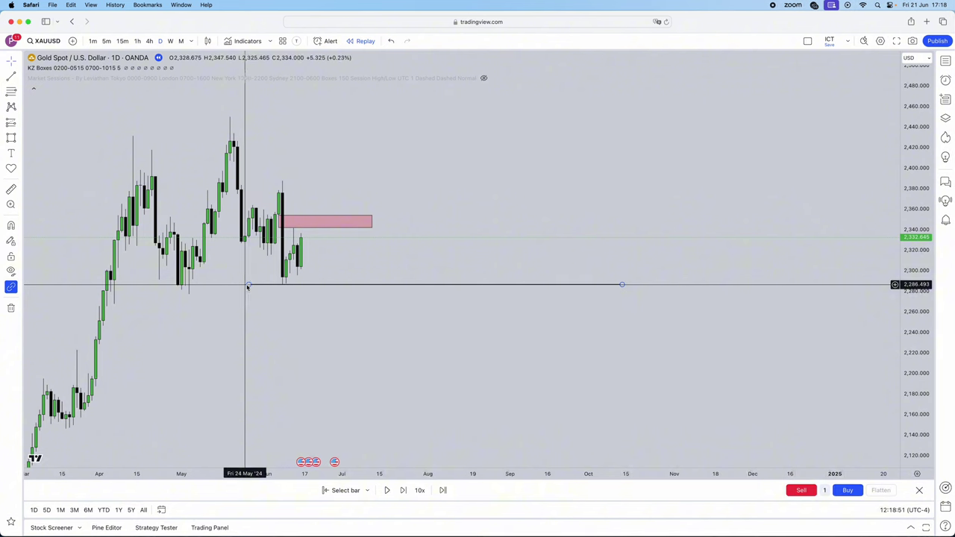
pyautogui.click(249, 285)
pyautogui.moveTo(249, 286); pyautogui.dragTo(276, 288)
pyautogui.click(200, 214)
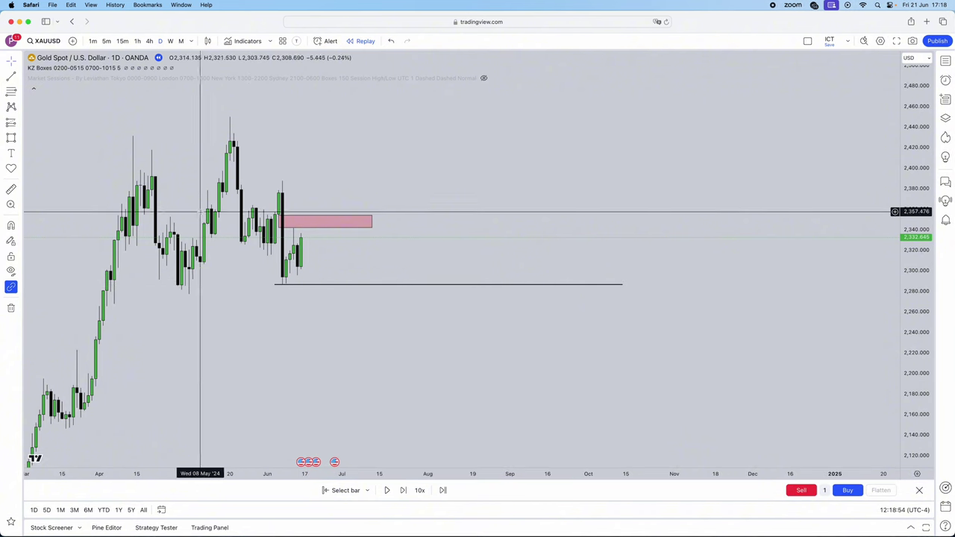
# Switch to the 4-hour chart and examine price between the marked rectangle and the low line
pyautogui.click(152, 42)
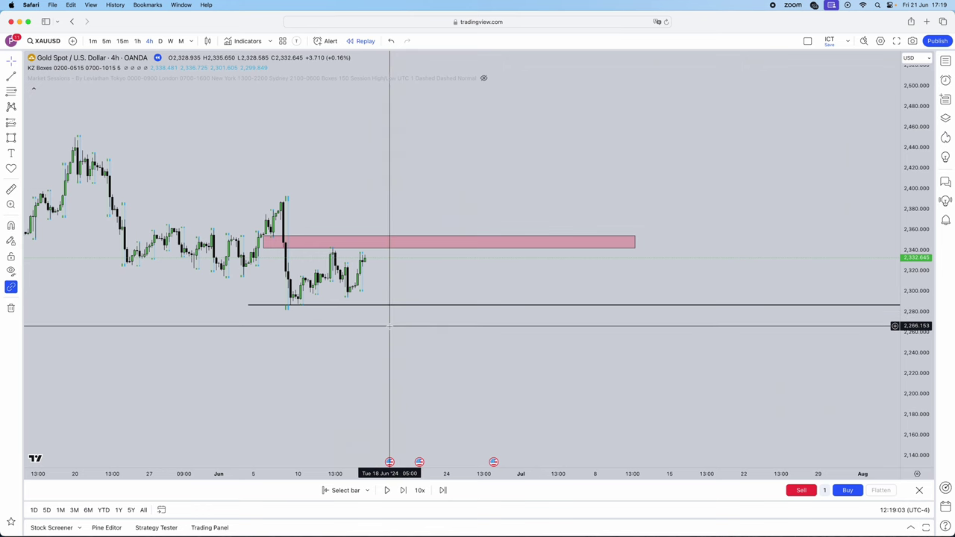
pyautogui.moveTo(341, 104); pyautogui.dragTo(329, 109)
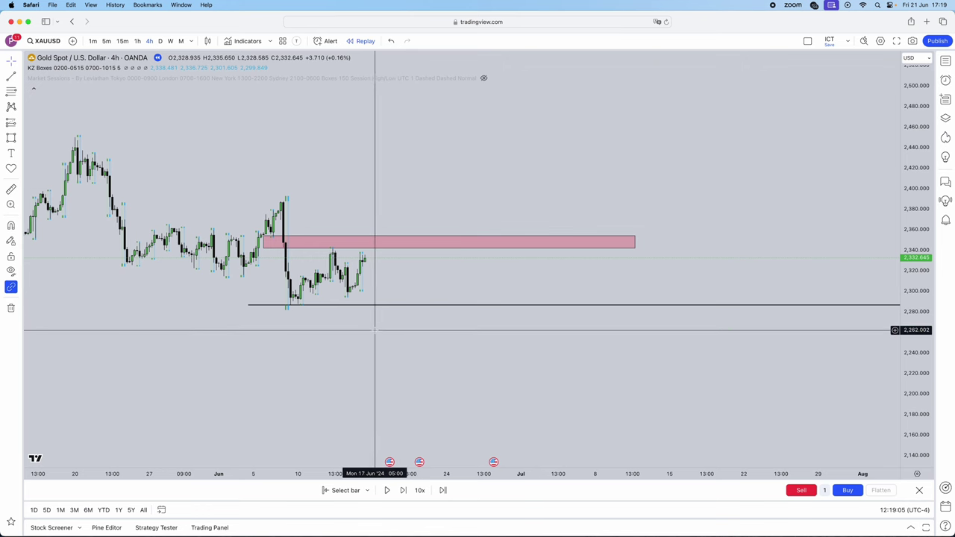
pyautogui.moveTo(361, 333); pyautogui.dragTo(305, 350)
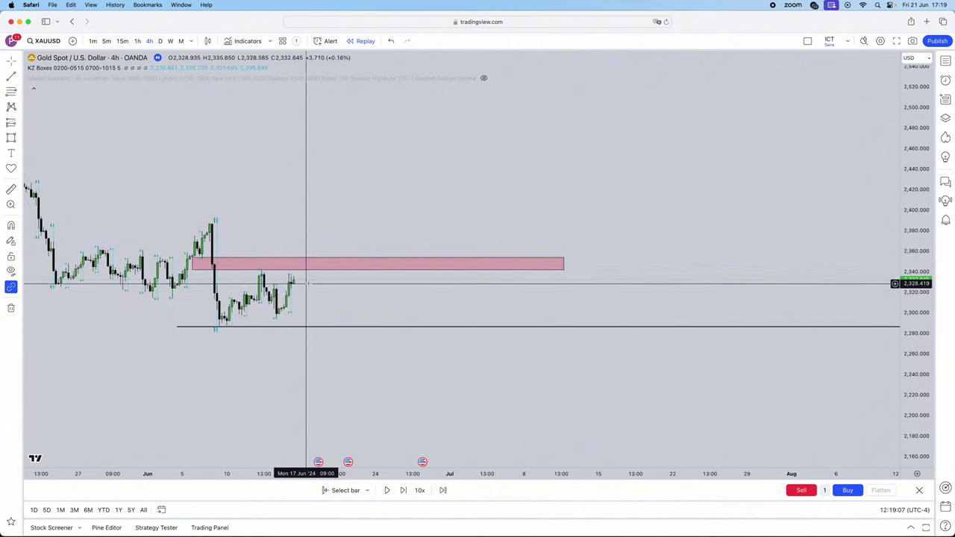
pyautogui.moveTo(309, 285); pyautogui.dragTo(318, 345)
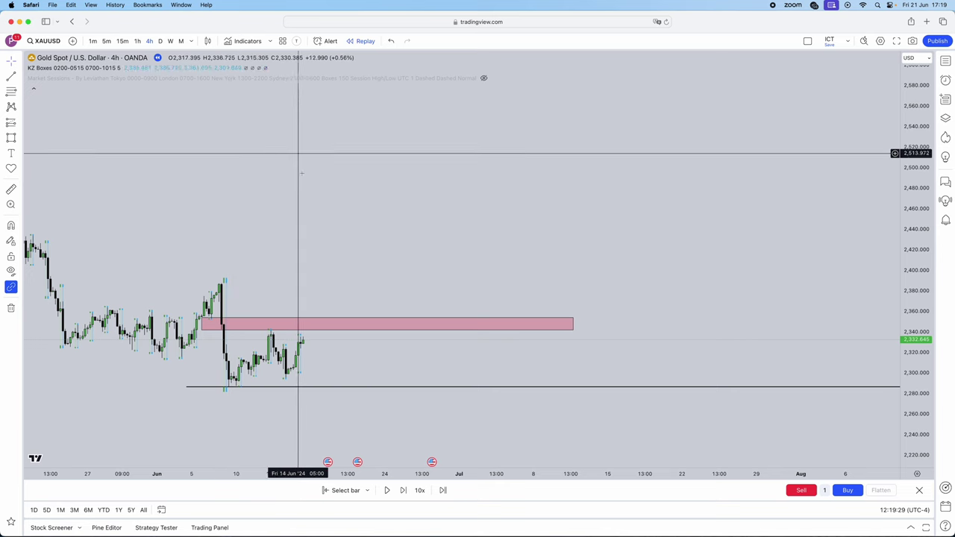
# Add a text label reading "higher timeframe" in the empty chart area above price and place it in the upper corner near the price scale
pyautogui.moveTo(355, 253); pyautogui.dragTo(316, 502)
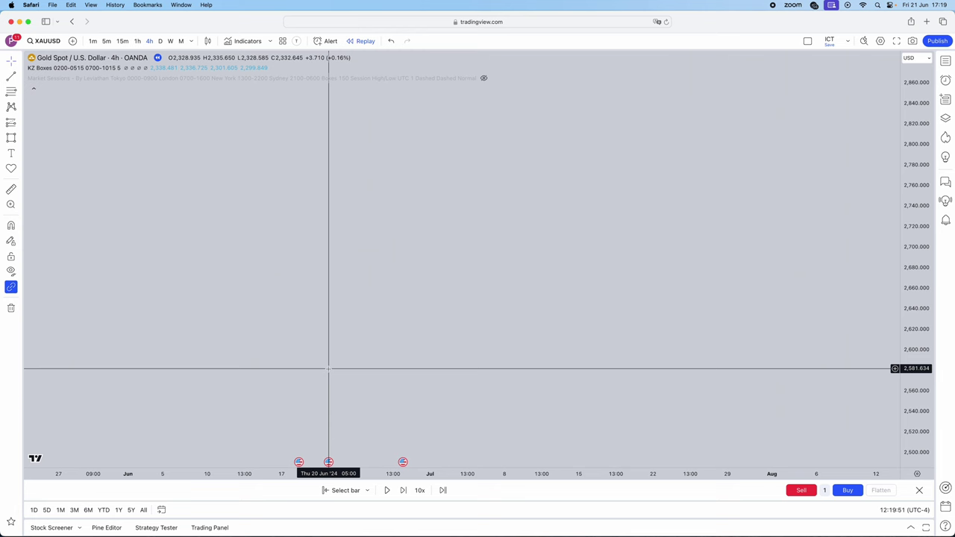
pyautogui.moveTo(316, 273); pyautogui.dragTo(318, 326)
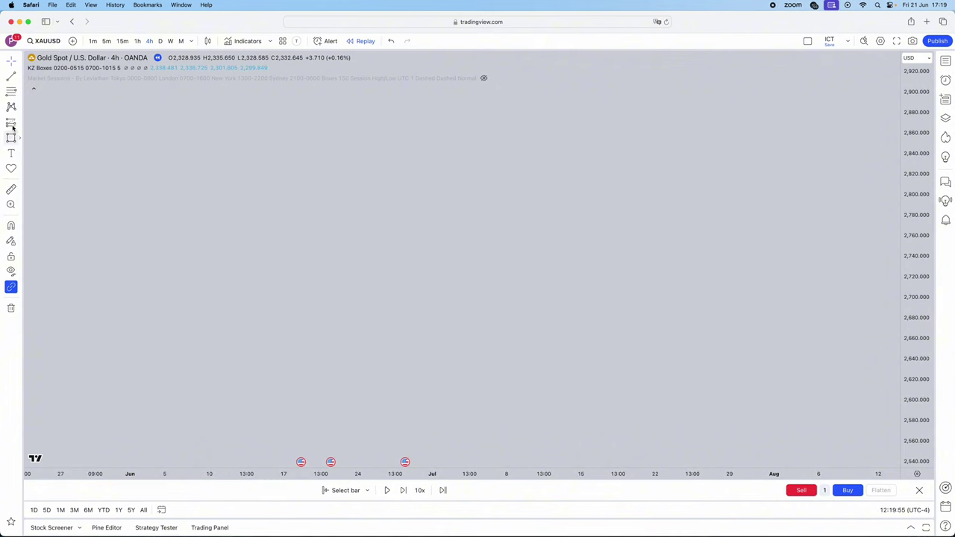
pyautogui.click(11, 153)
pyautogui.click(575, 118)
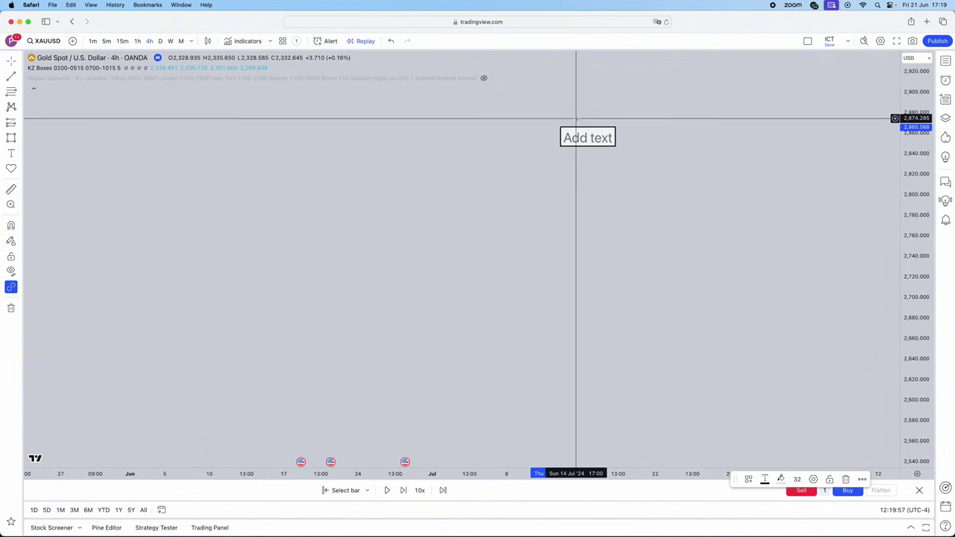
pyautogui.write('higher timrf')
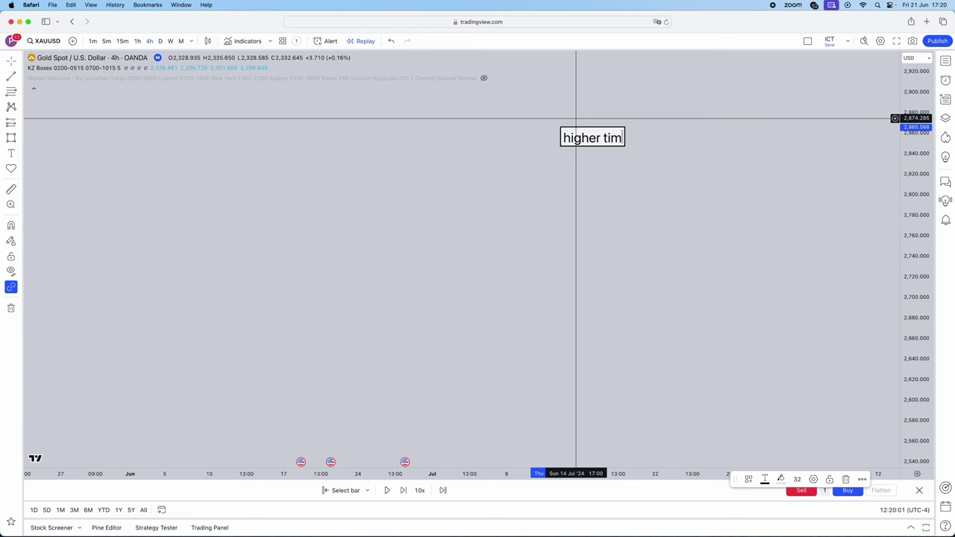
pyautogui.click(709, 261)
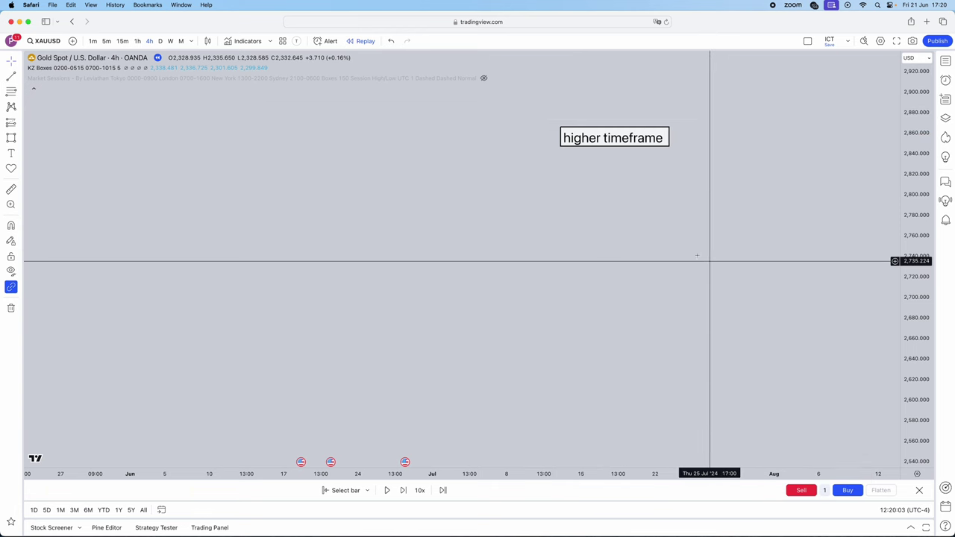
pyautogui.moveTo(650, 132); pyautogui.dragTo(870, 71)
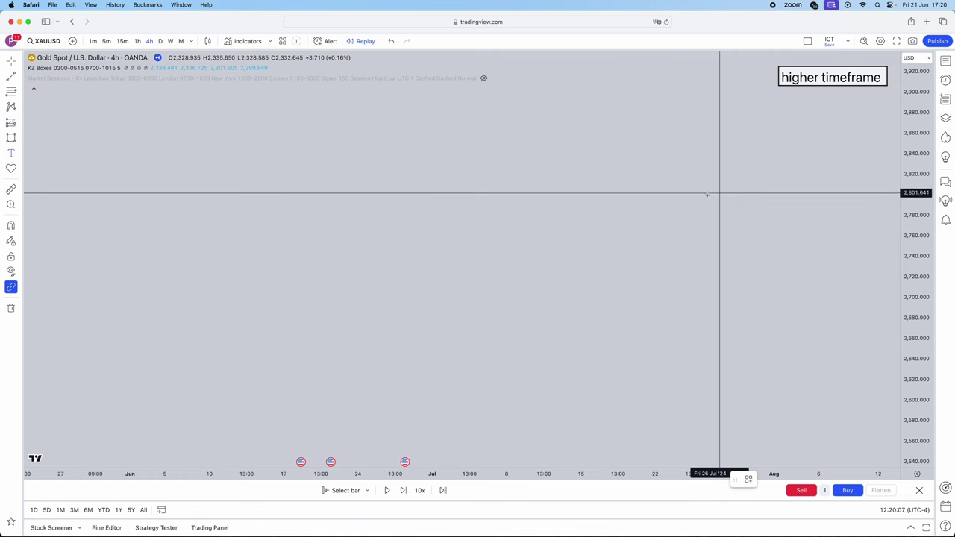
# Add a text note "XAUUSD, EURUSD, GBPUSD" below the "higher timeframe" label and shift it fully into view
pyautogui.click(727, 122)
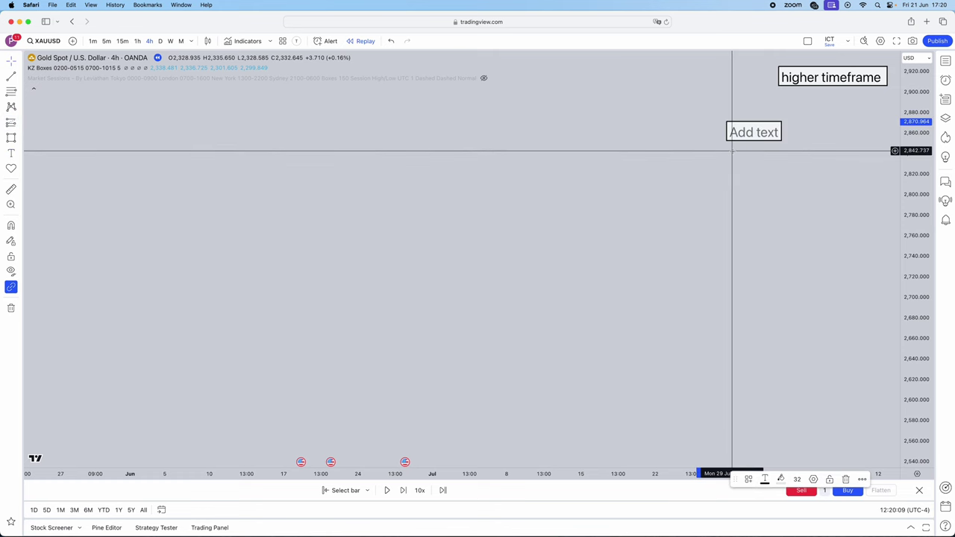
pyautogui.write('XAUUSD,')
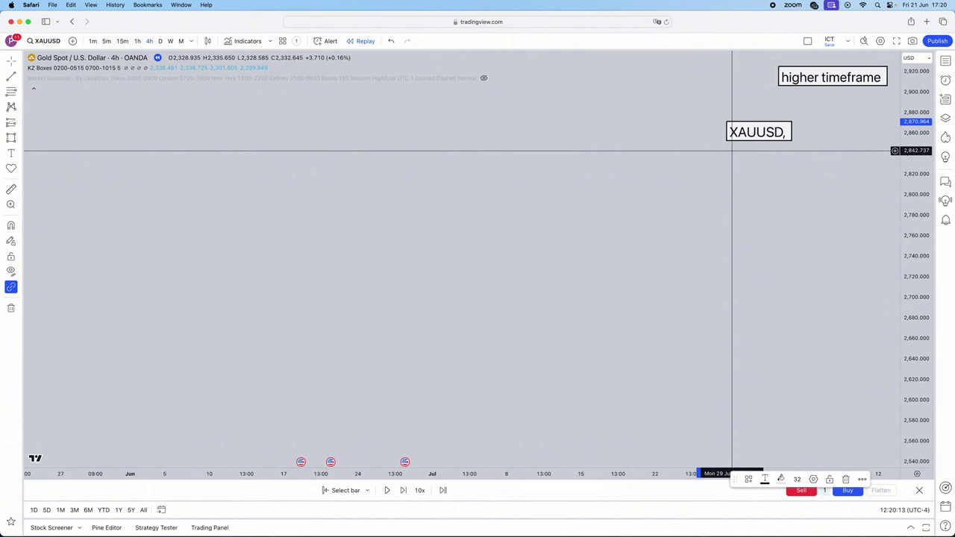
pyautogui.write(' EURUSD, GBPUSD')
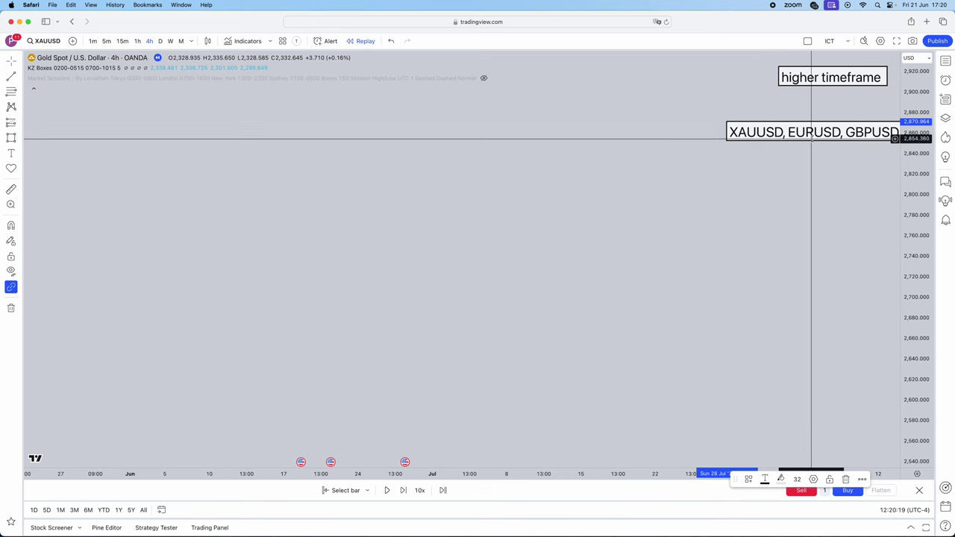
pyautogui.moveTo(827, 141)
pyautogui.mouseDown()
pyautogui.moveTo(826, 128)
pyautogui.moveTo(780, 127)
pyautogui.mouseUp()
# Extend the currency pairs note with empty space below its text
pyautogui.doubleClick(780, 127)
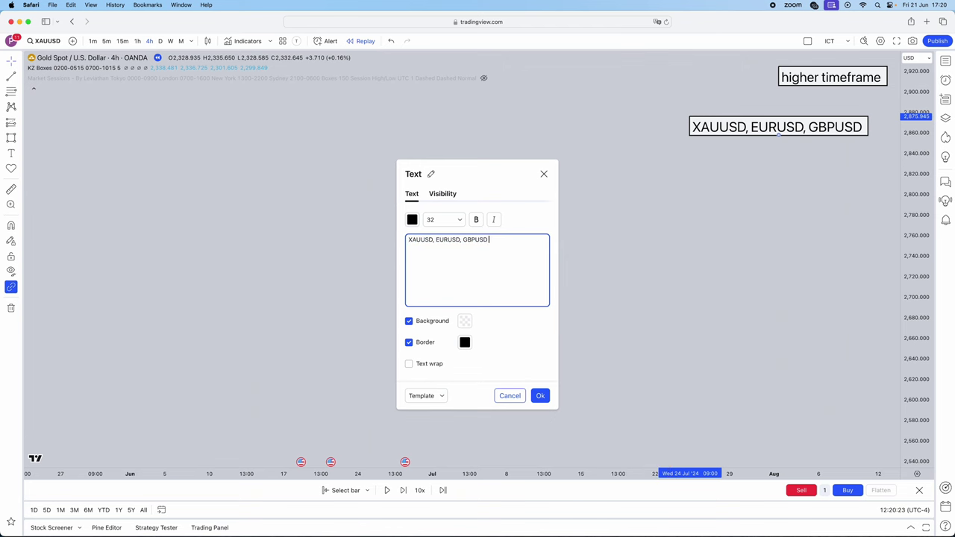
pyautogui.press('Return')
pyautogui.press('ctrl+super+space')
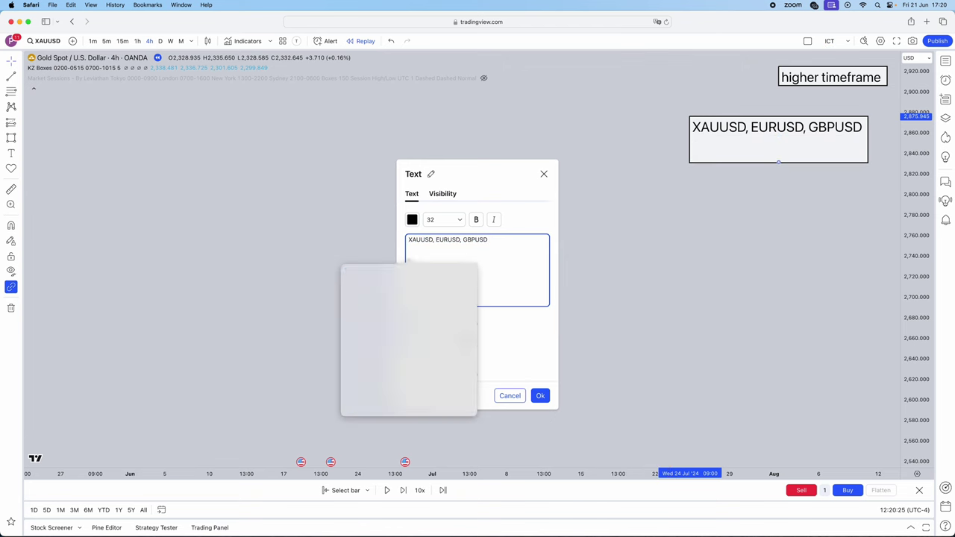
pyautogui.click(816, 243)
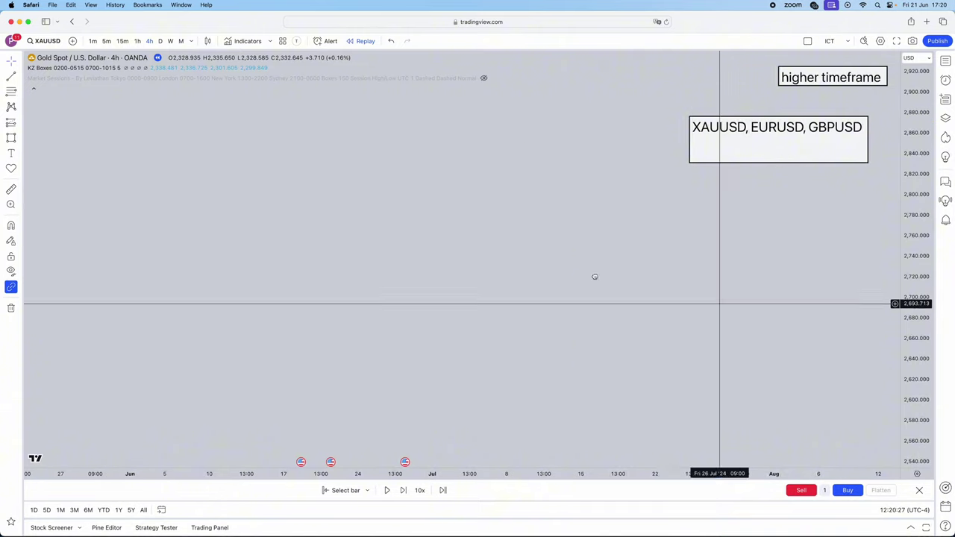
# Add the line "15m and 5m" to the currency pairs note, followed by the lines "LIQUIDITY GRAB", "MSS", "OTE" and "OB/FVG"
pyautogui.moveTo(719, 305); pyautogui.dragTo(586, 346)
pyautogui.doubleClick(682, 187)
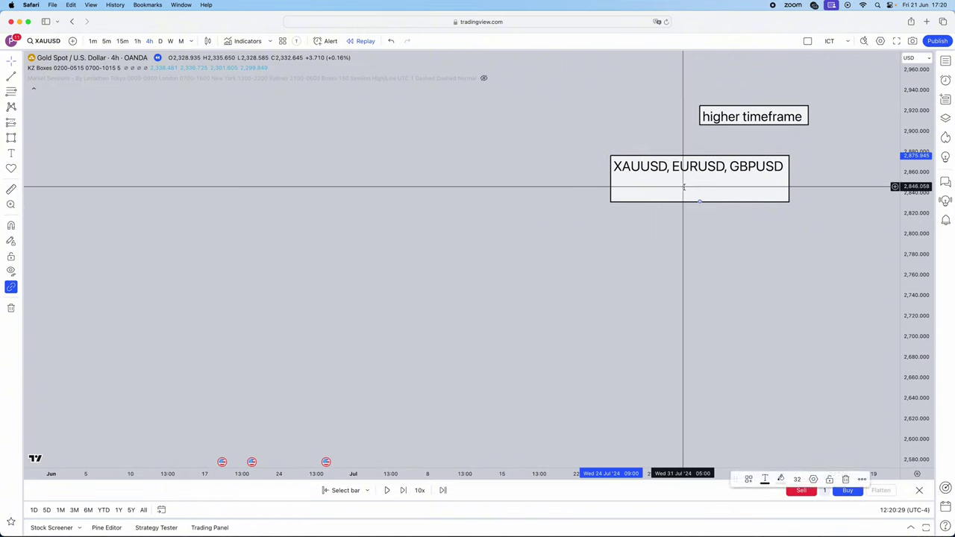
pyautogui.write('15m and 5m')
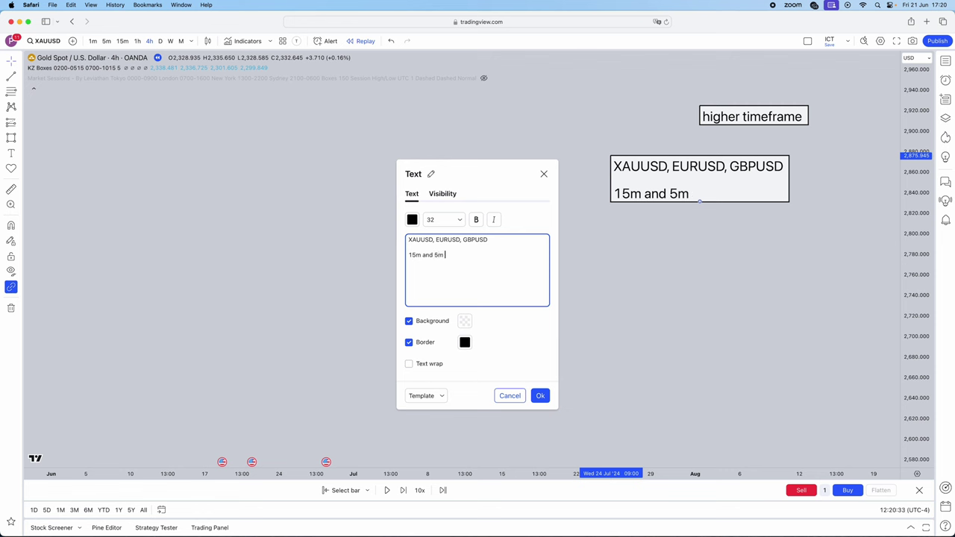
pyautogui.press('Return')
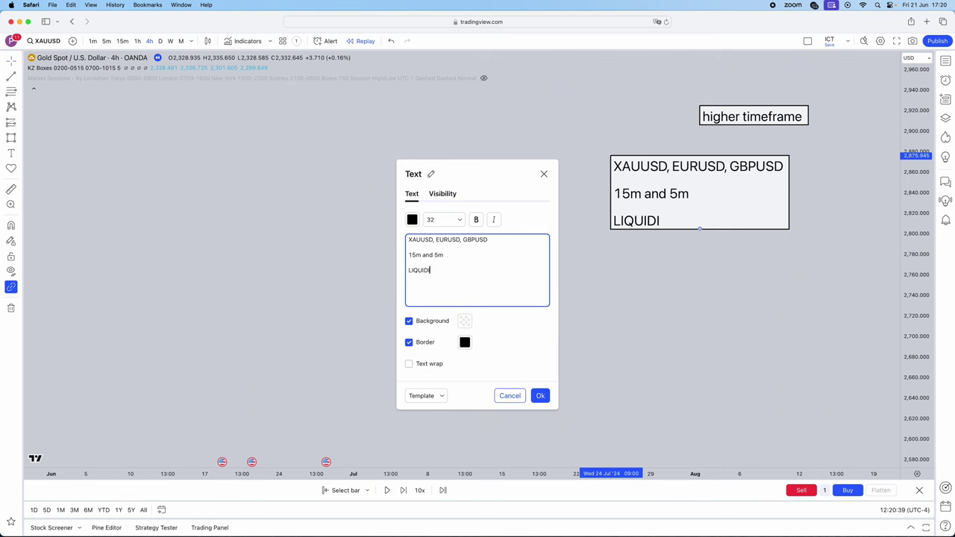
pyautogui.write('LIQUIDITY GRAB')
pyautogui.press('Return')
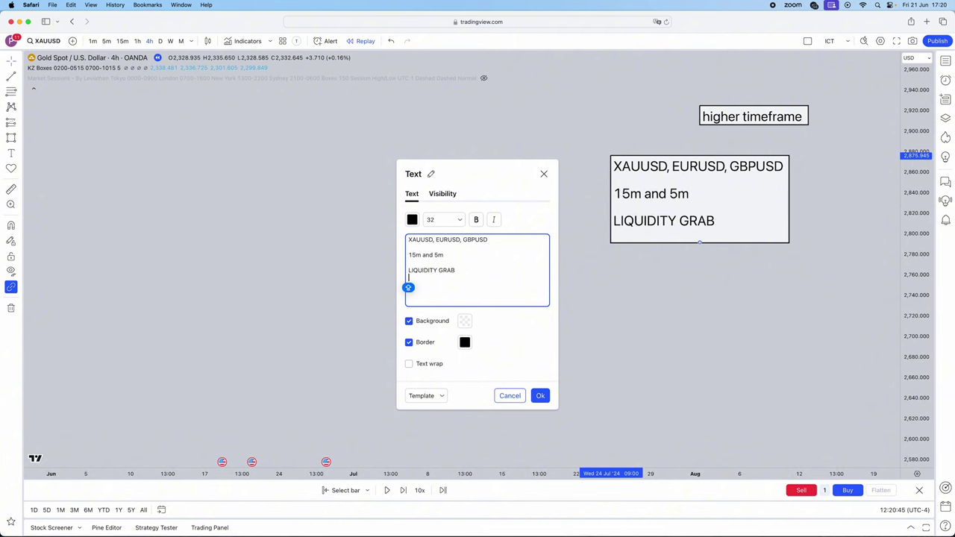
pyautogui.write('MSS')
pyautogui.press('Return')
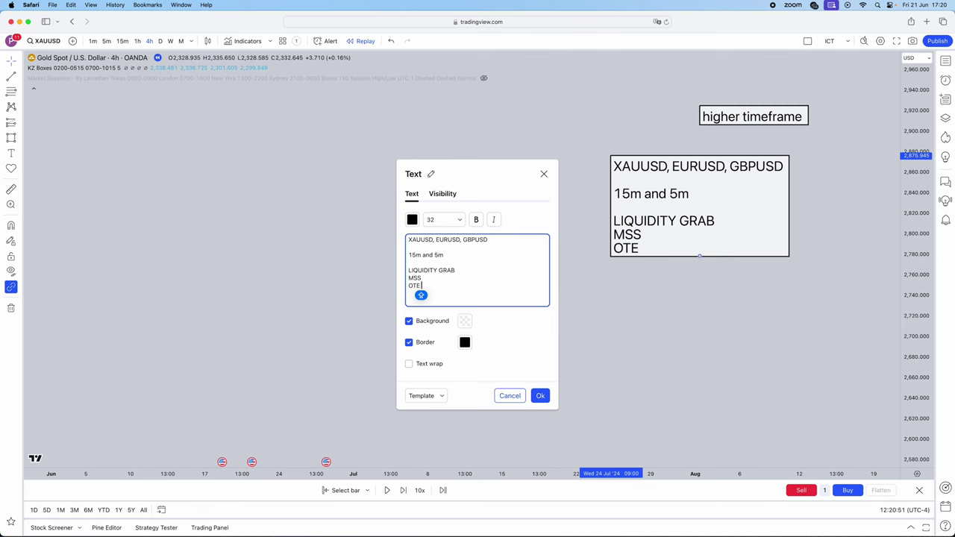
pyautogui.write('OTE')
pyautogui.press('Return')
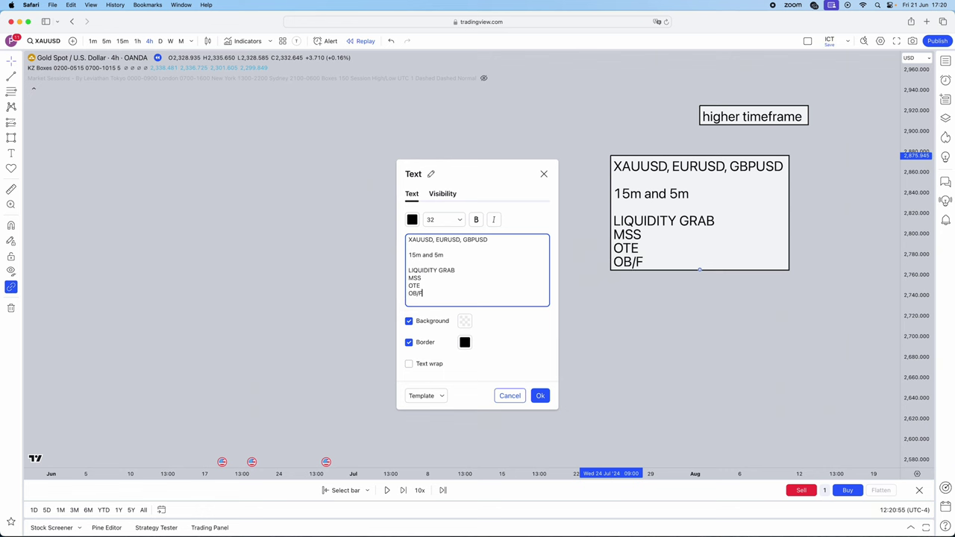
pyautogui.write('OB/FVG')
pyautogui.press('Return')
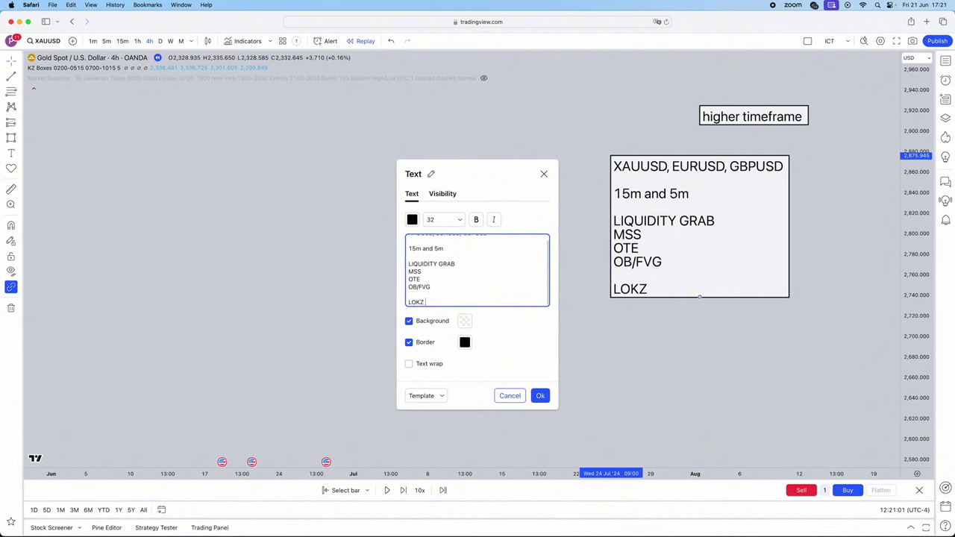
# Finish the note with the lines "LOKZ 2am-5am" and "NOKZ 7am-10am", and shift it closer to the price scale
pyautogui.write('LOKZ 2am-5am')
pyautogui.press('Return')
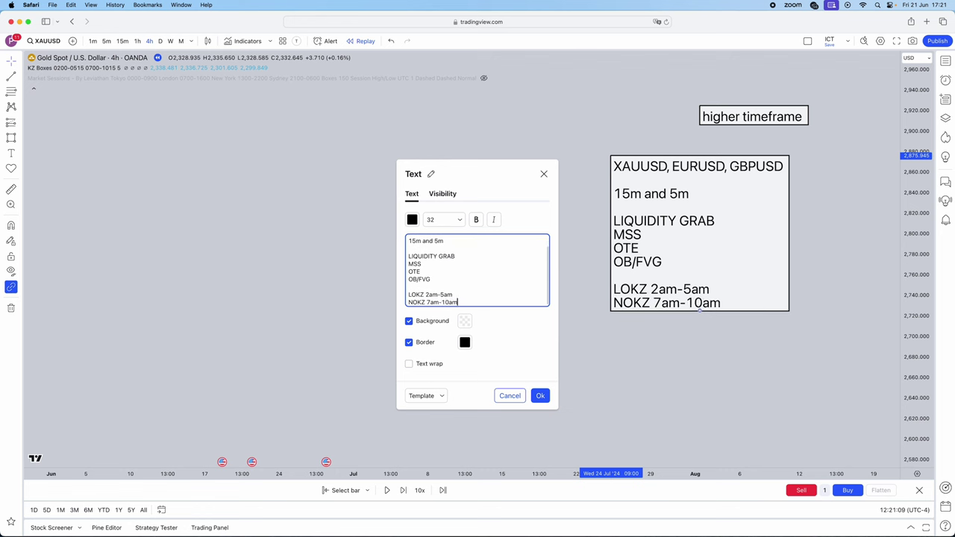
pyautogui.click(540, 396)
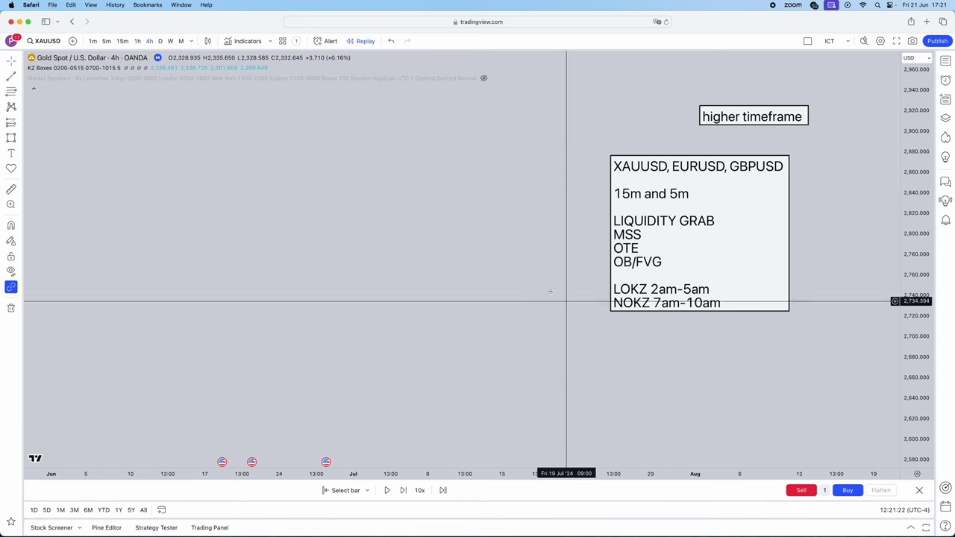
pyautogui.moveTo(639, 234); pyautogui.dragTo(716, 224)
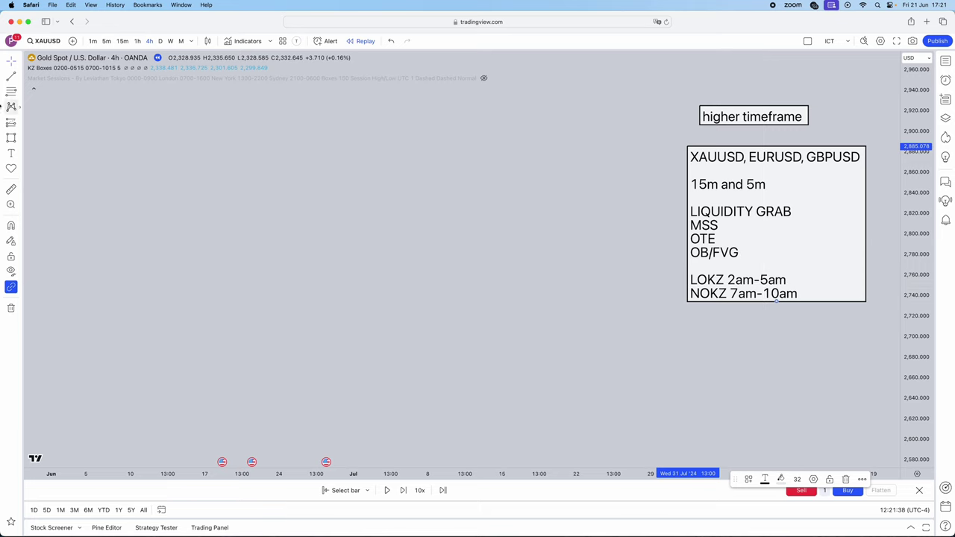
# Draw vertical lines at 18 Jun '24 21:00 and 08 Jul '24 05:00, and move the note away from the price scale
pyautogui.click(16, 85)
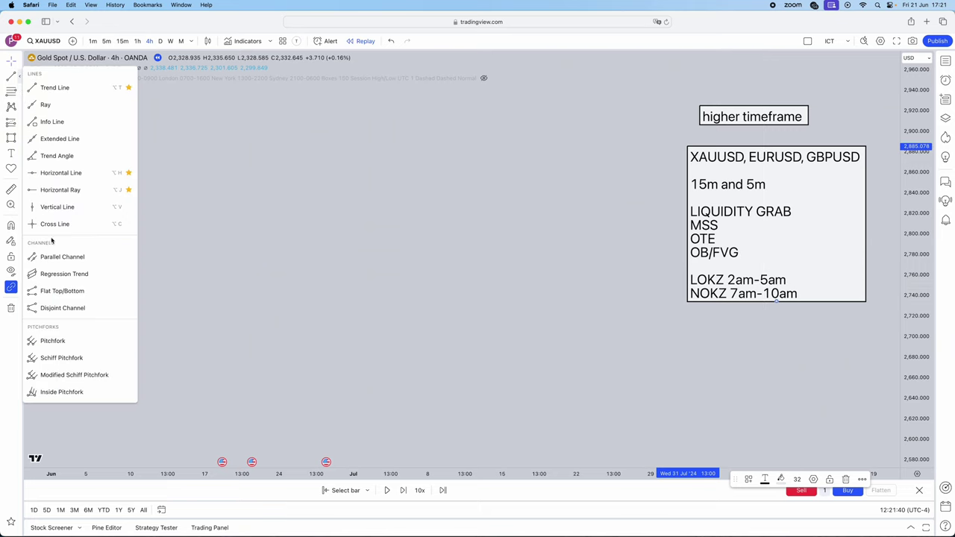
pyautogui.click(53, 212)
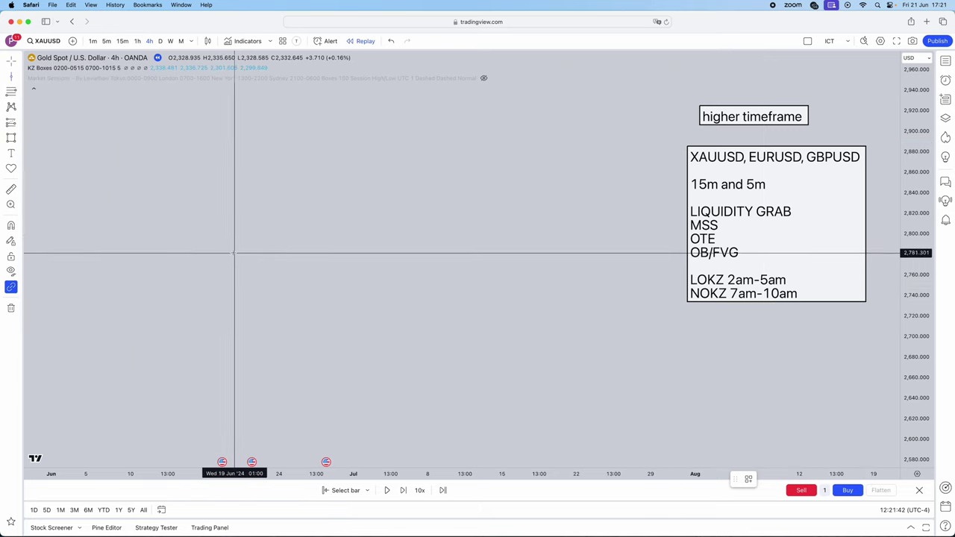
pyautogui.click(232, 257)
pyautogui.click(458, 260)
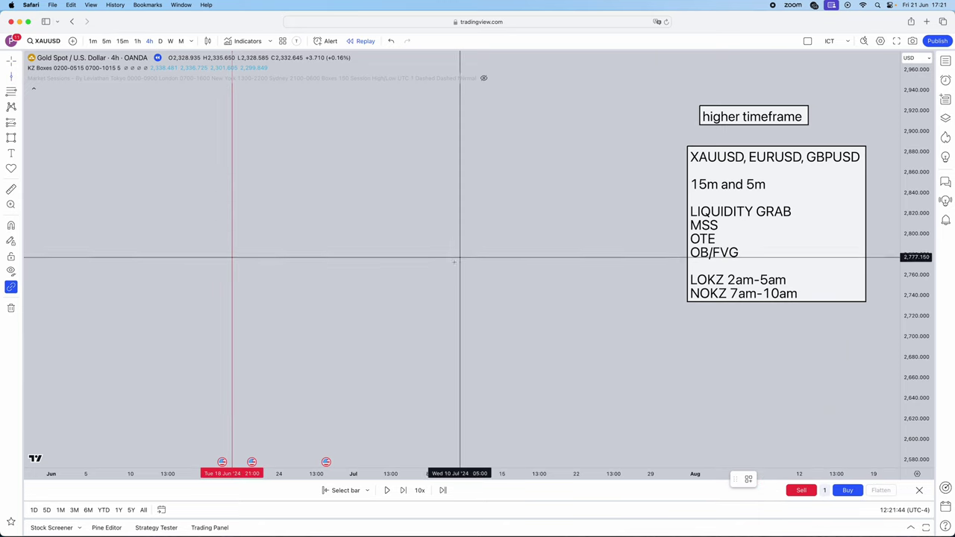
pyautogui.click(430, 261)
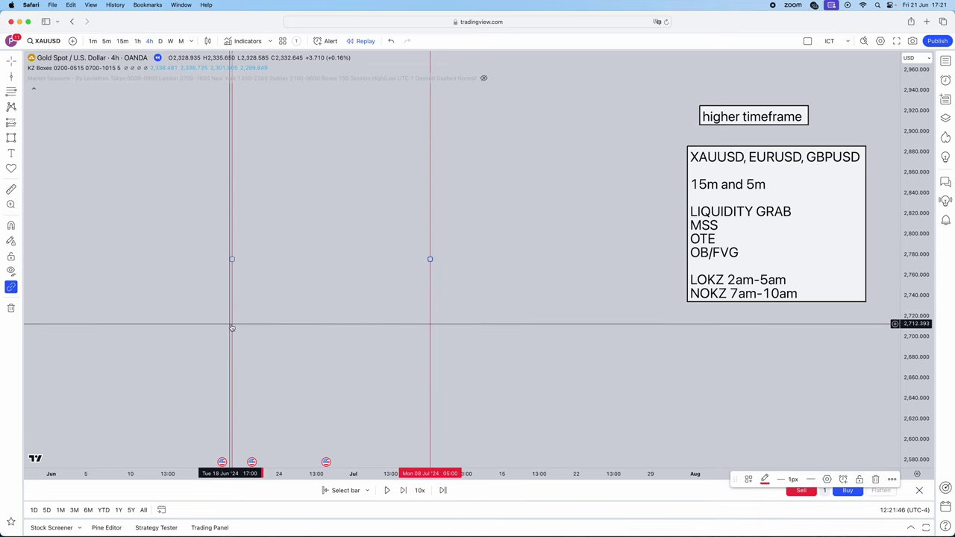
pyautogui.moveTo(485, 313); pyautogui.dragTo(511, 348)
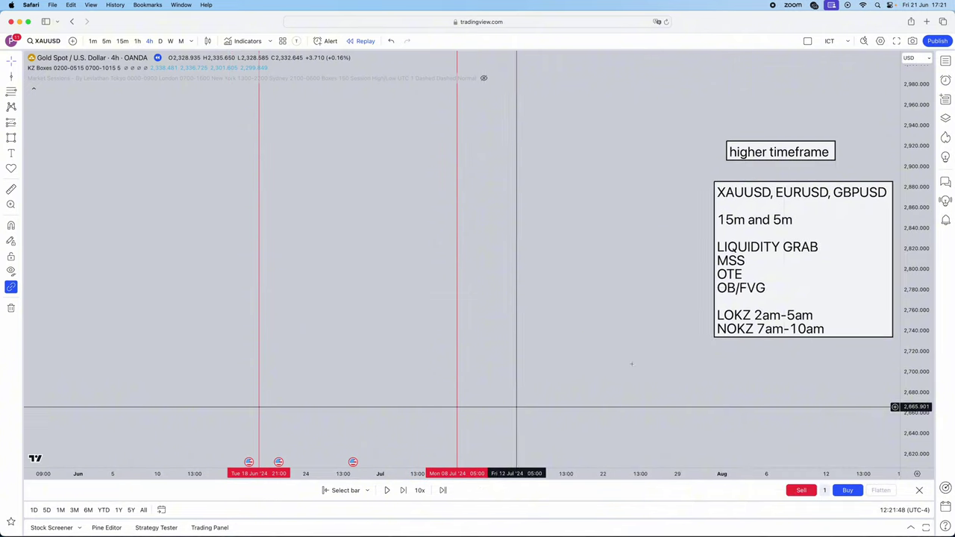
pyautogui.moveTo(749, 287); pyautogui.dragTo(615, 281)
pyautogui.hscroll(-3, 547, 271)
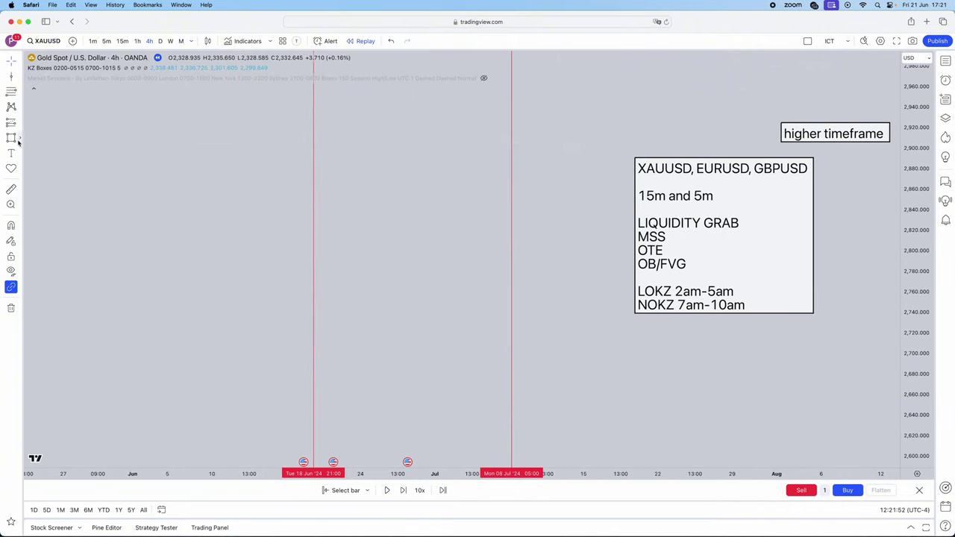
# Draw a ten-point zigzag arrow path of alternating highs and lows, ending on the first vertical line at about 2,742
pyautogui.click(19, 137)
pyautogui.click(51, 316)
pyautogui.click(82, 400)
pyautogui.click(117, 285)
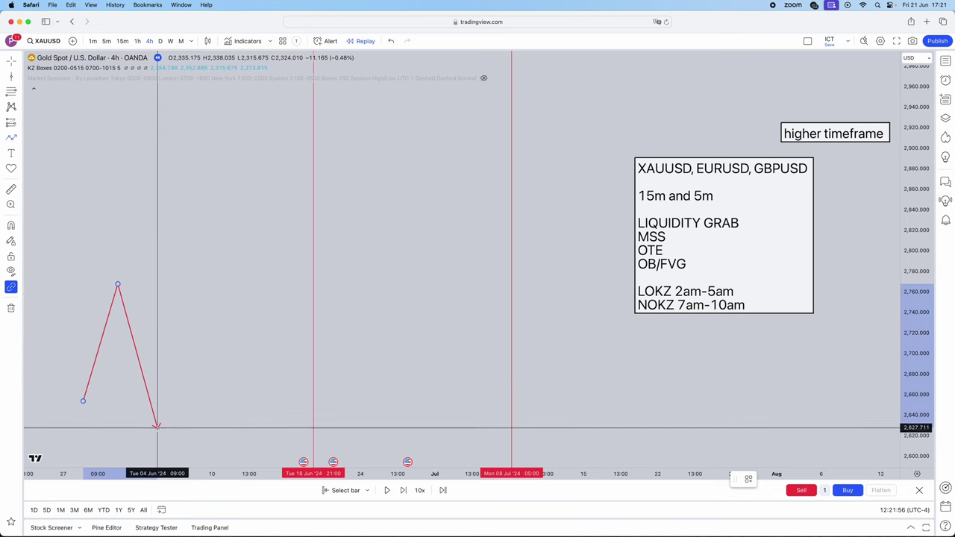
pyautogui.doubleClick(156, 427)
pyautogui.click(179, 332)
pyautogui.click(201, 413)
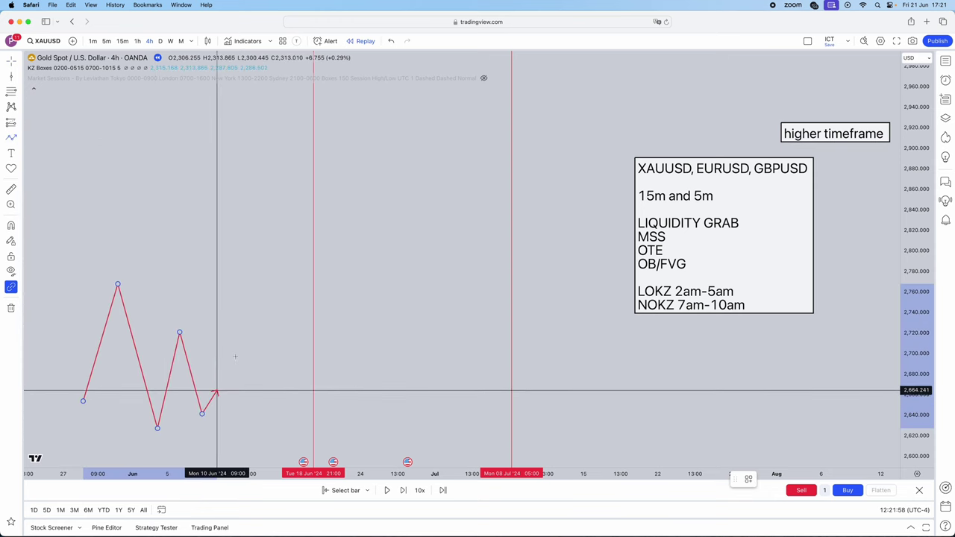
pyautogui.click(238, 281)
pyautogui.click(251, 373)
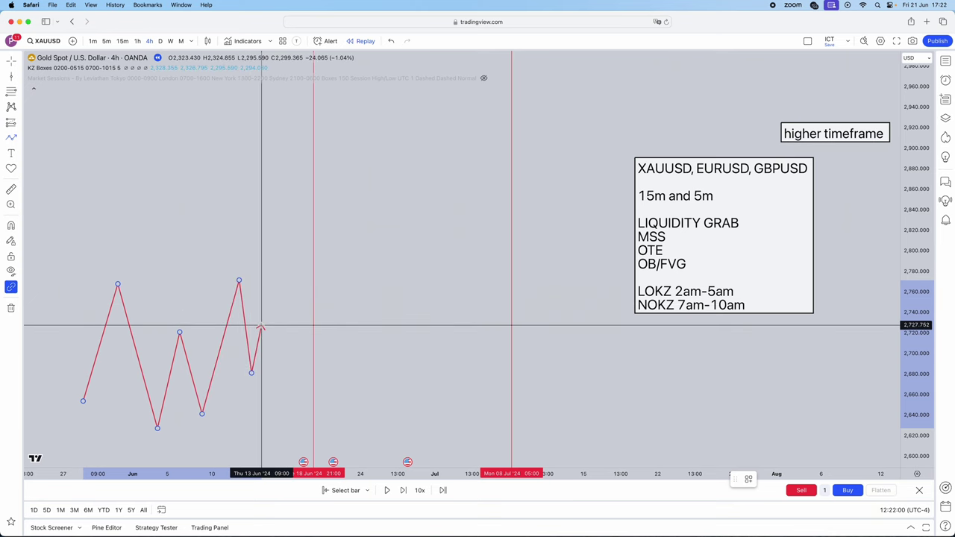
pyautogui.click(261, 325)
pyautogui.click(278, 402)
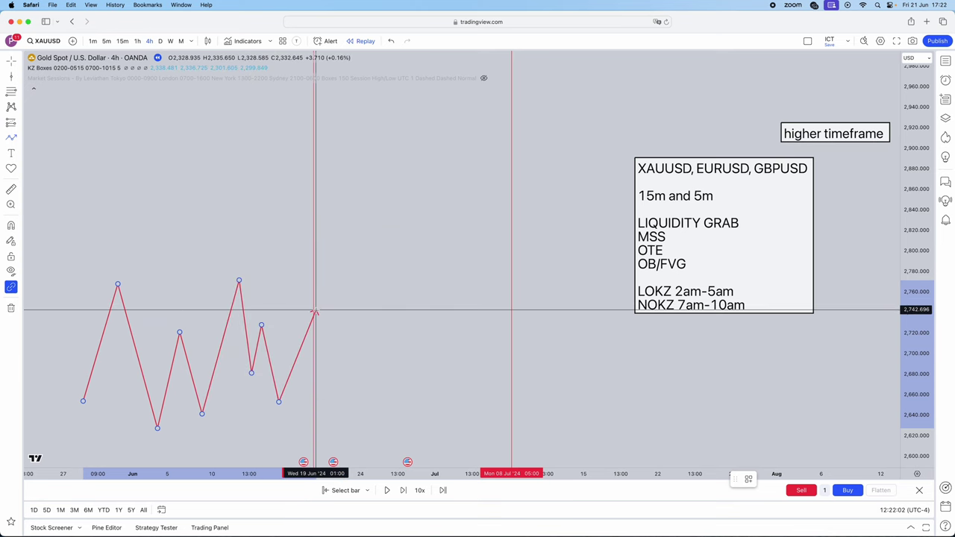
pyautogui.doubleClick(313, 311)
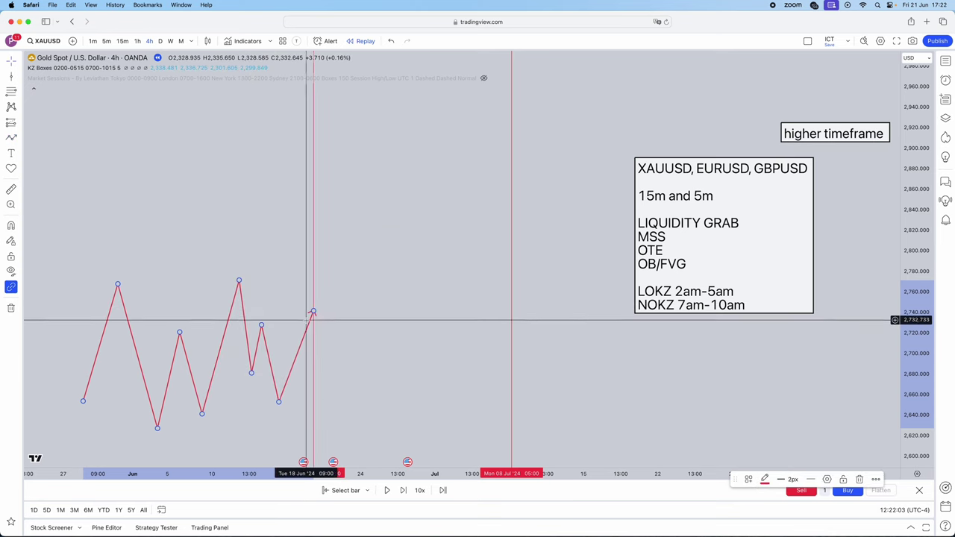
# Colour the zigzag path black and shift the note and the "higher timeframe" label away from the price scale
pyautogui.click(764, 478)
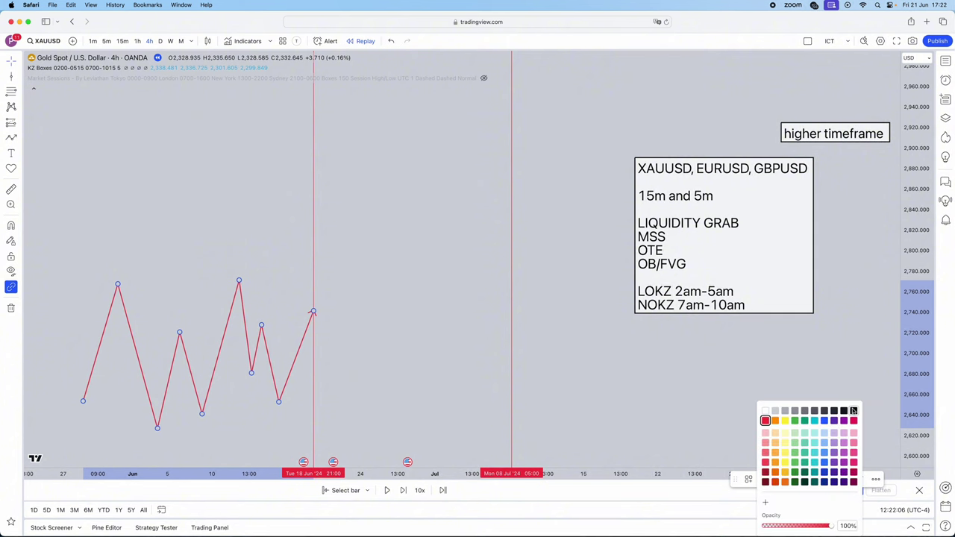
pyautogui.click(854, 411)
pyautogui.moveTo(705, 313); pyautogui.dragTo(668, 267)
pyautogui.moveTo(796, 137); pyautogui.dragTo(749, 129)
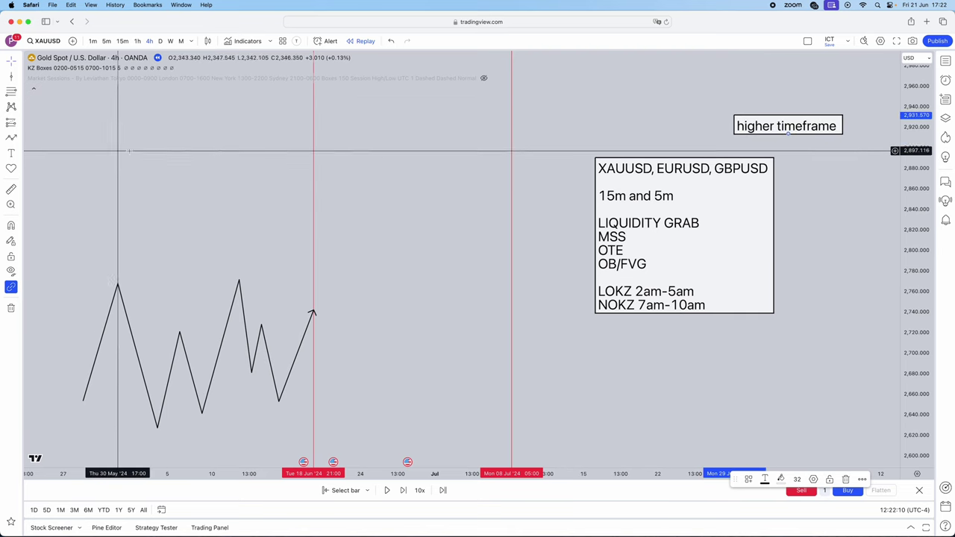
# Draw horizontal trend lines from the zigzag's highest peak and its last low, both extending past the second vertical line
pyautogui.click(21, 90)
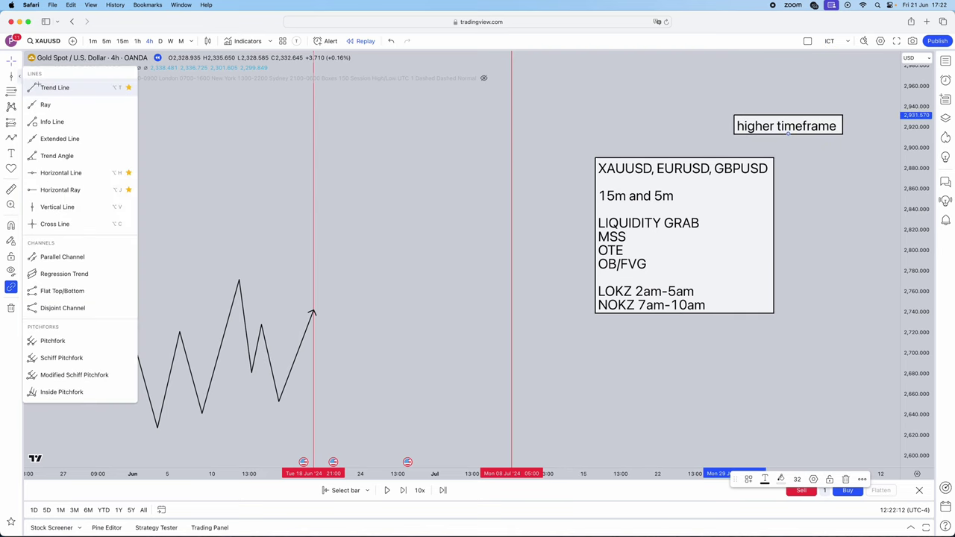
pyautogui.click(38, 87)
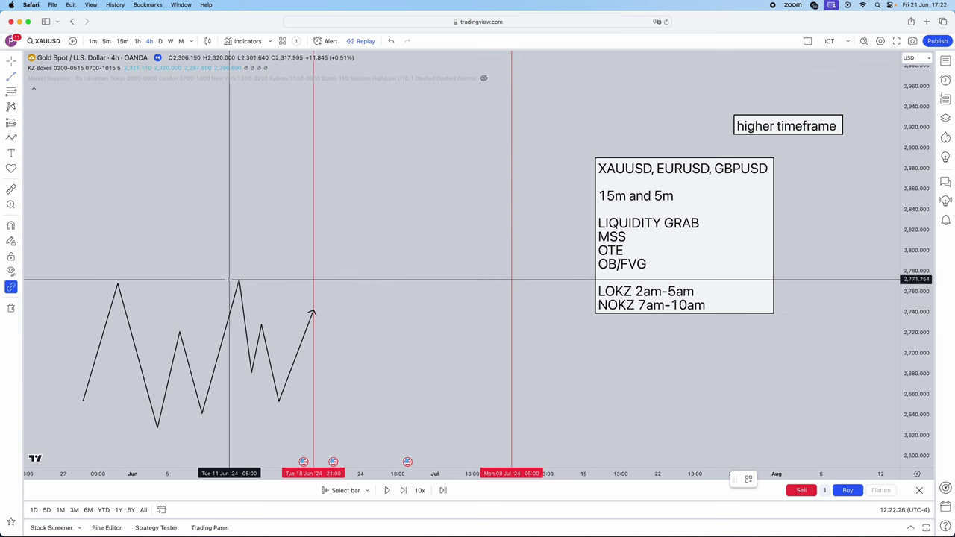
pyautogui.moveTo(231, 280); pyautogui.dragTo(561, 279)
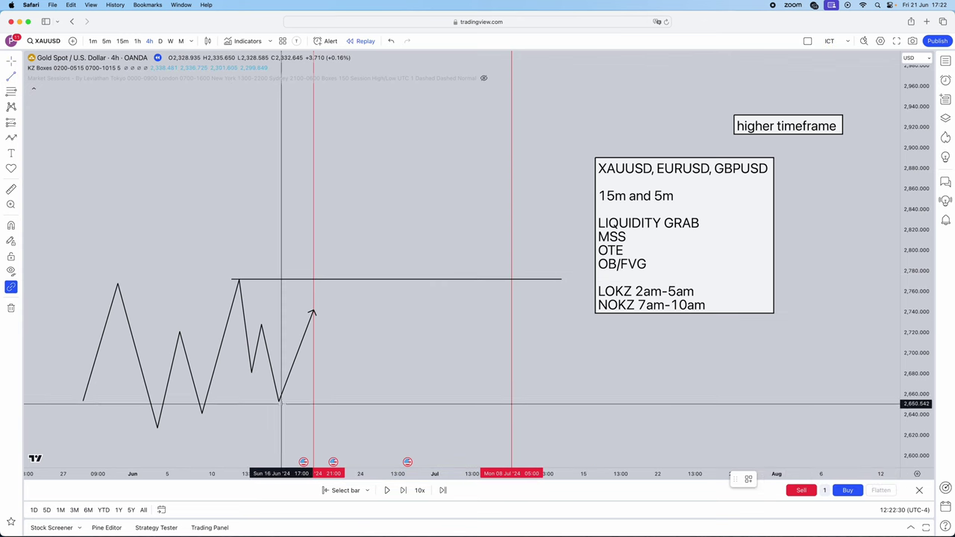
pyautogui.moveTo(276, 402)
pyautogui.mouseDown()
pyautogui.moveTo(679, 402)
pyautogui.moveTo(532, 402)
pyautogui.mouseUp()
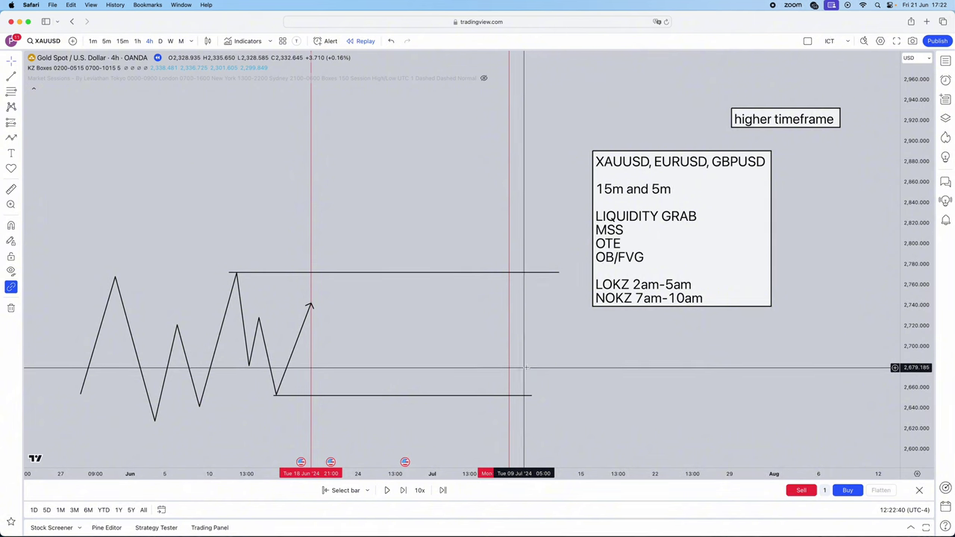
# Draw an arrow path from the zigzag's tip down, up to a lower high, and down through the lower horizontal line
pyautogui.moveTo(299, 319); pyautogui.dragTo(303, 308)
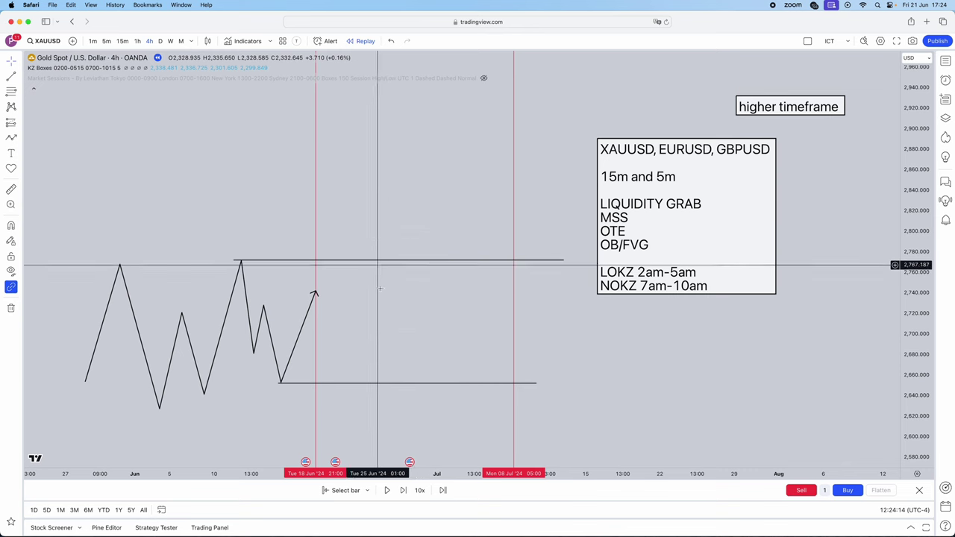
pyautogui.moveTo(385, 329); pyautogui.dragTo(378, 302)
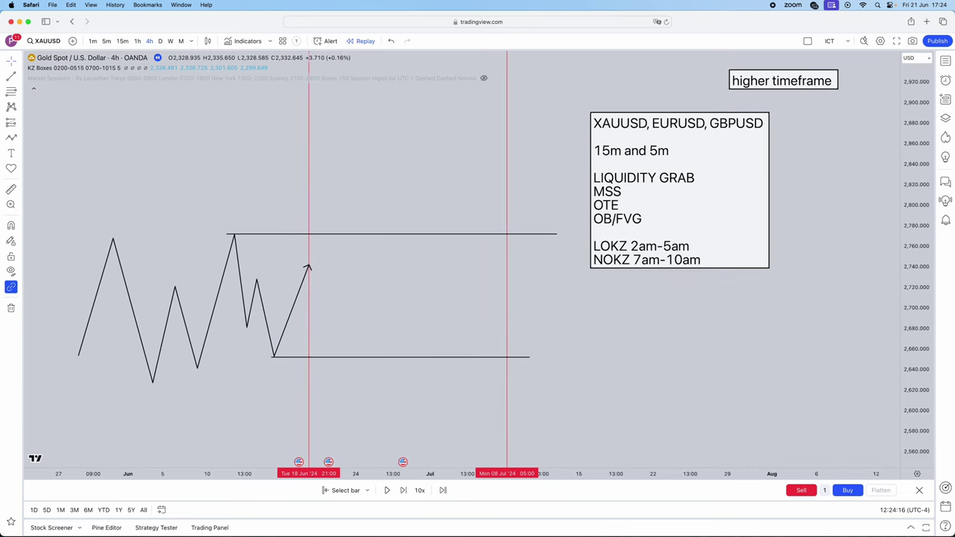
pyautogui.click(11, 137)
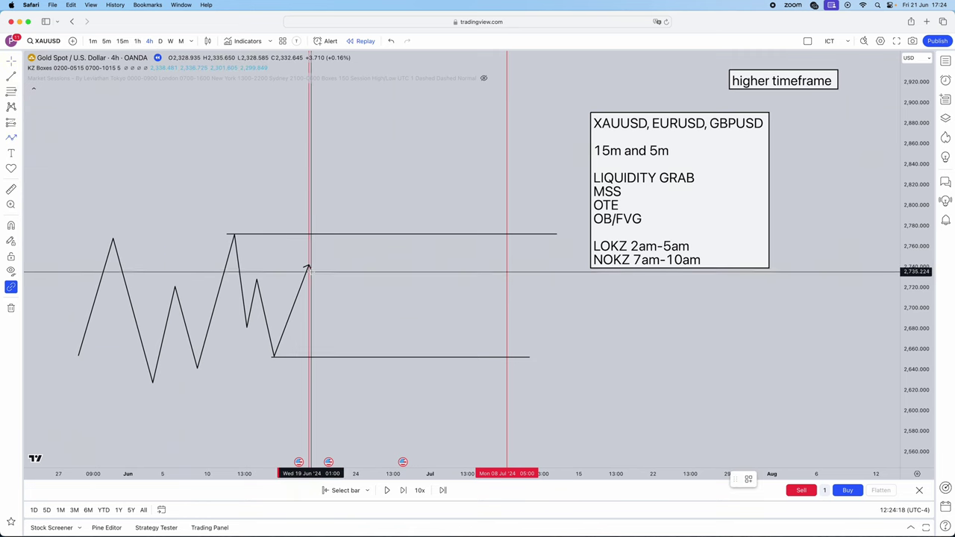
pyautogui.click(308, 267)
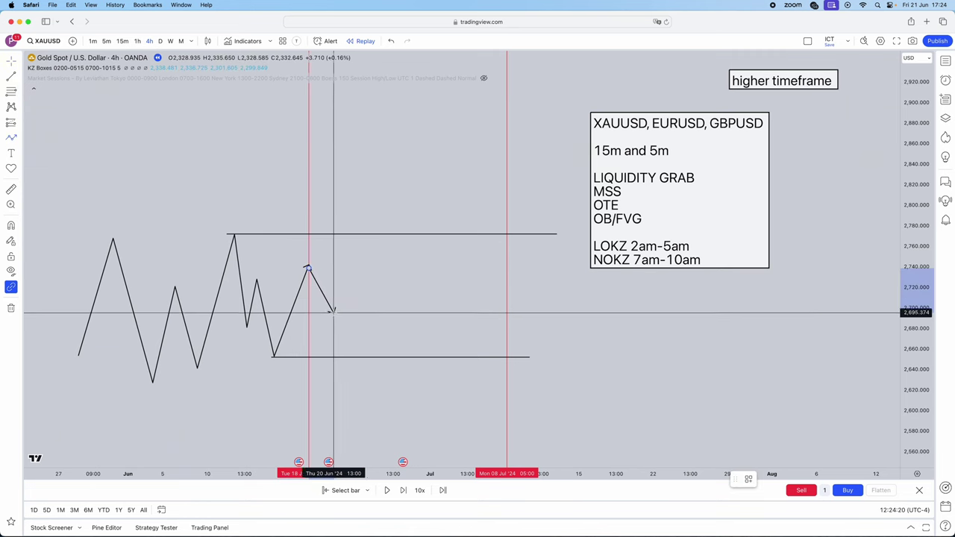
pyautogui.click(333, 311)
pyautogui.click(349, 279)
pyautogui.doubleClick(362, 375)
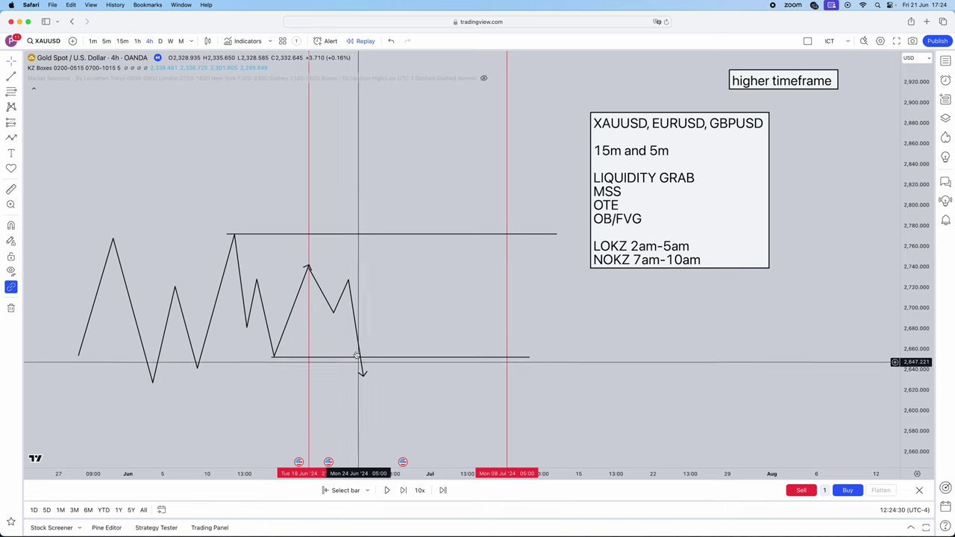
# Continue from the downward arrow with a path that bounces above the lower line, makes a lower low and rises between both horizontal lines
pyautogui.click(11, 140)
pyautogui.click(363, 373)
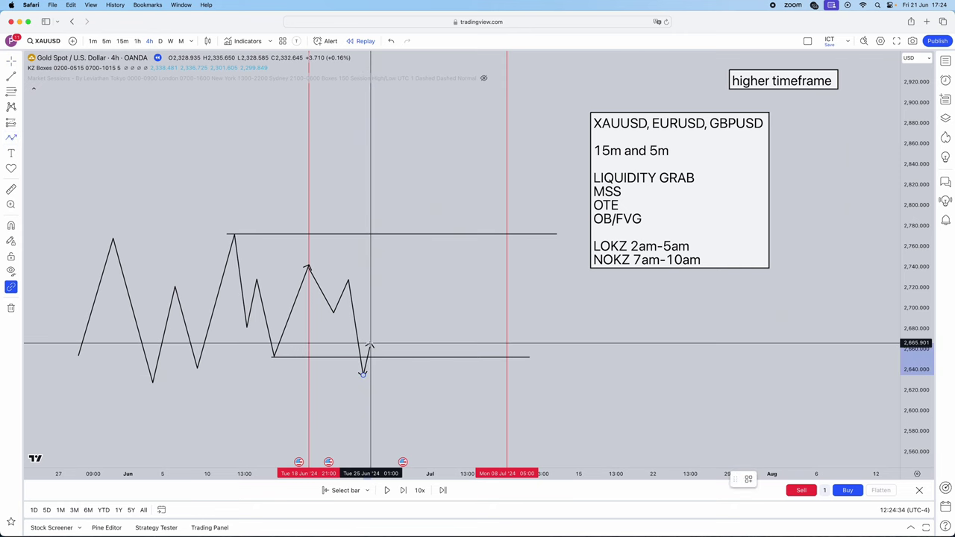
pyautogui.click(370, 344)
pyautogui.click(380, 391)
pyautogui.doubleClick(403, 291)
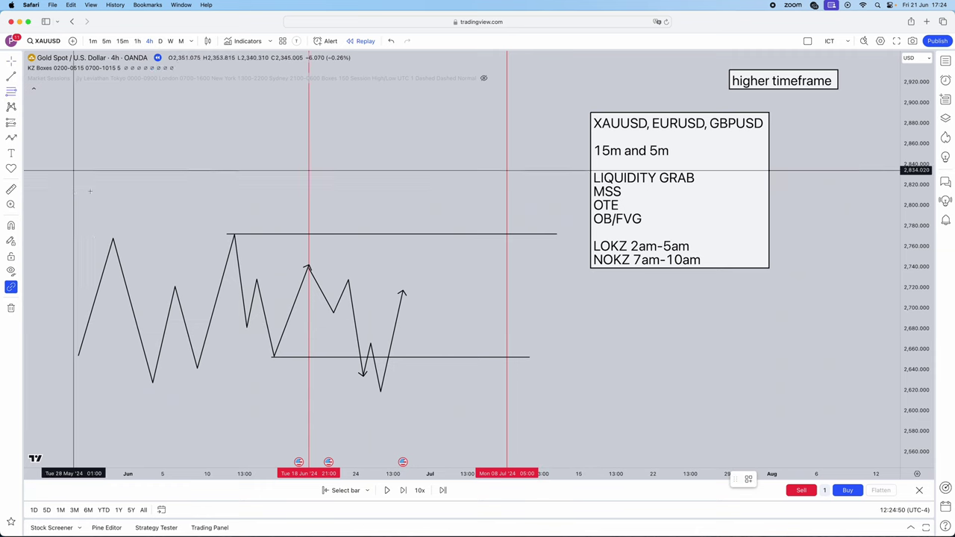
# Place a trial Fib Retracement above the zigzag, inspect its style and level settings without changing them, and delete it
pyautogui.click(22, 90)
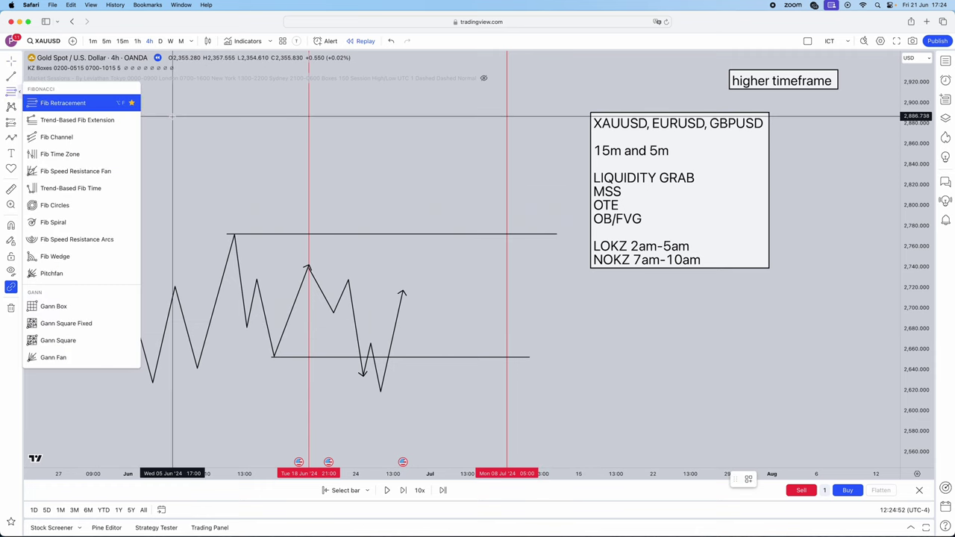
pyautogui.click(63, 102)
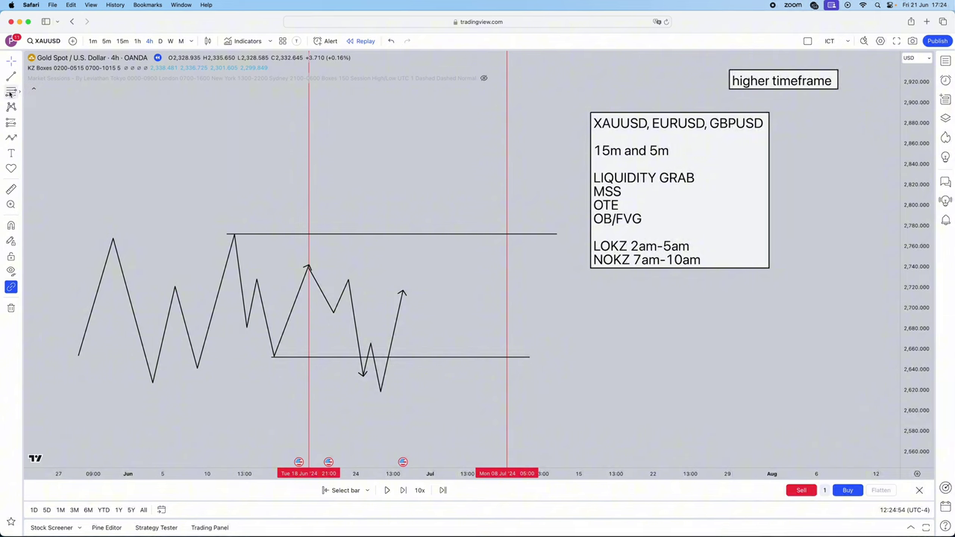
pyautogui.click(98, 240)
pyautogui.click(237, 117)
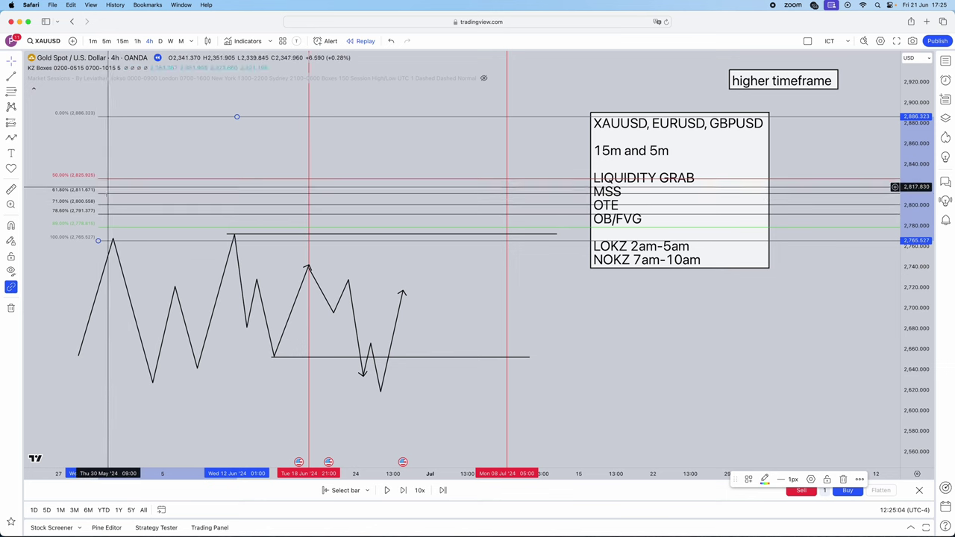
pyautogui.doubleClick(122, 196)
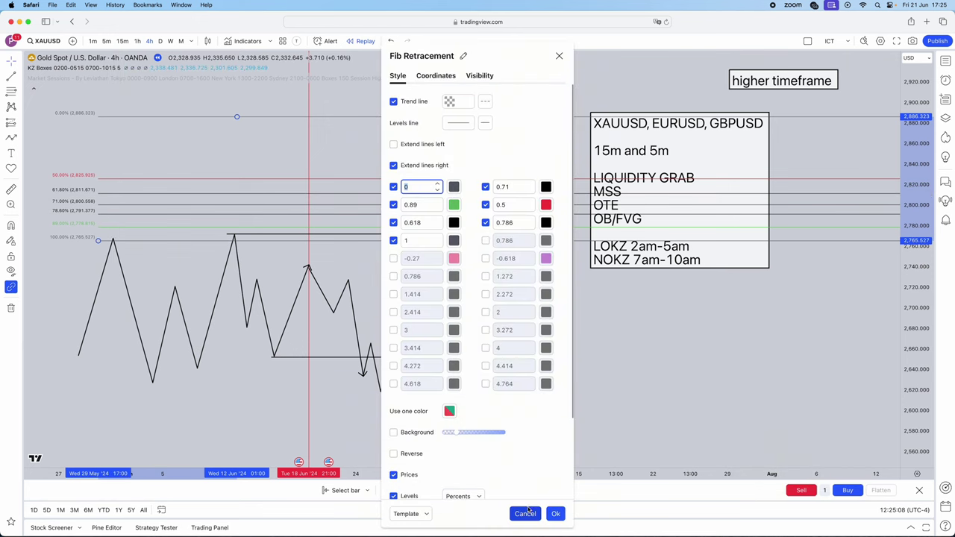
pyautogui.click(526, 513)
pyautogui.press('Delete')
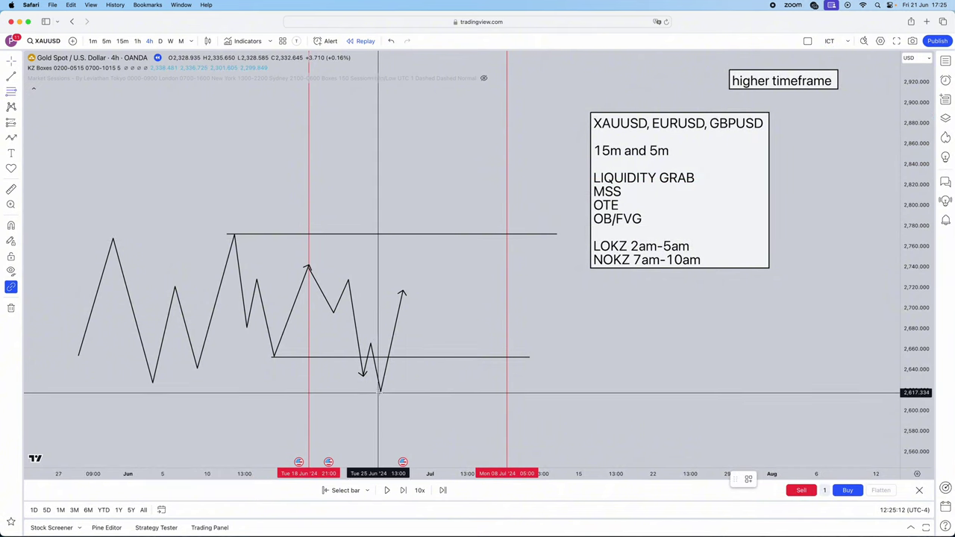
# Draw a Fib Retracement from the path's lowest low up to the tip of its last upward arrow
pyautogui.click(380, 392)
pyautogui.click(402, 293)
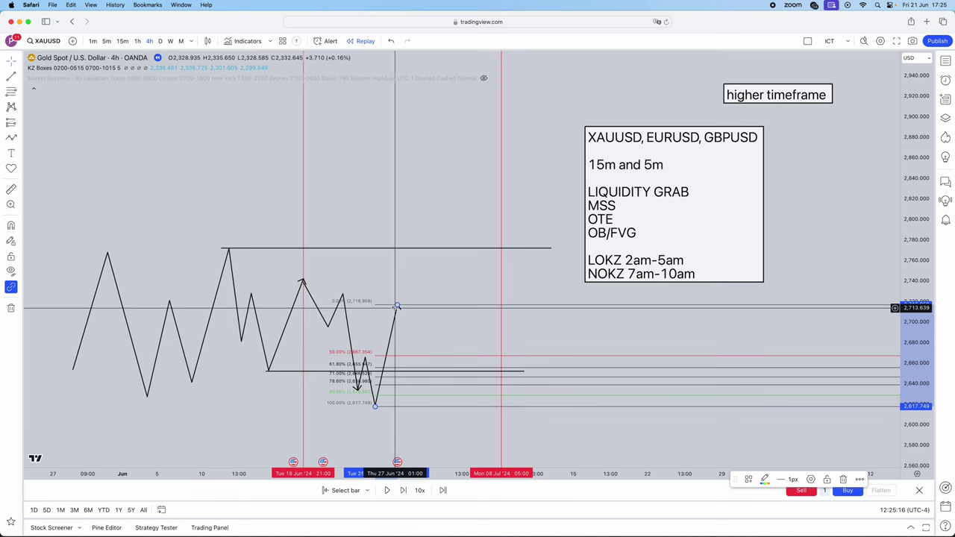
pyautogui.moveTo(396, 306); pyautogui.dragTo(379, 279)
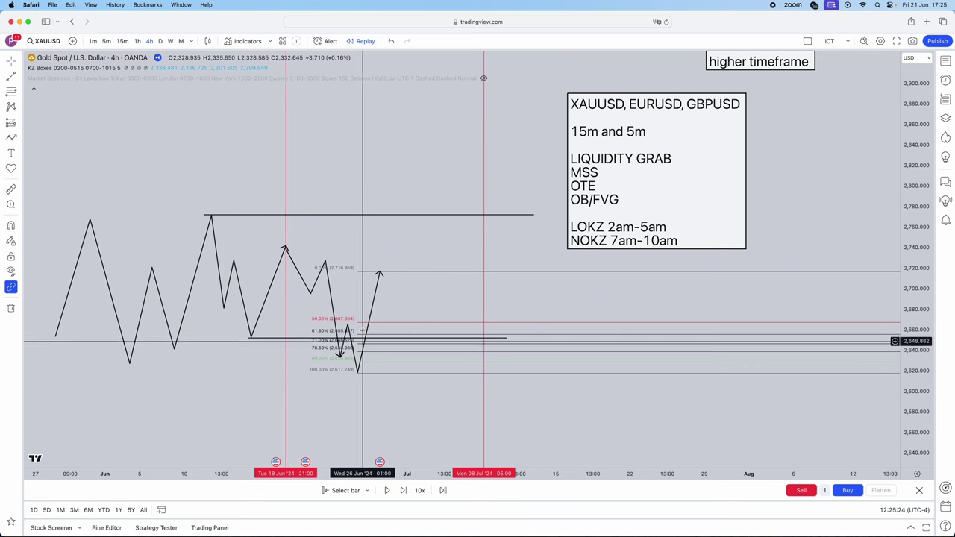
# Draw a rectangle covering the retracement zone between the 61.8% and 78.6% levels, ending near the second vertical line
pyautogui.click(19, 138)
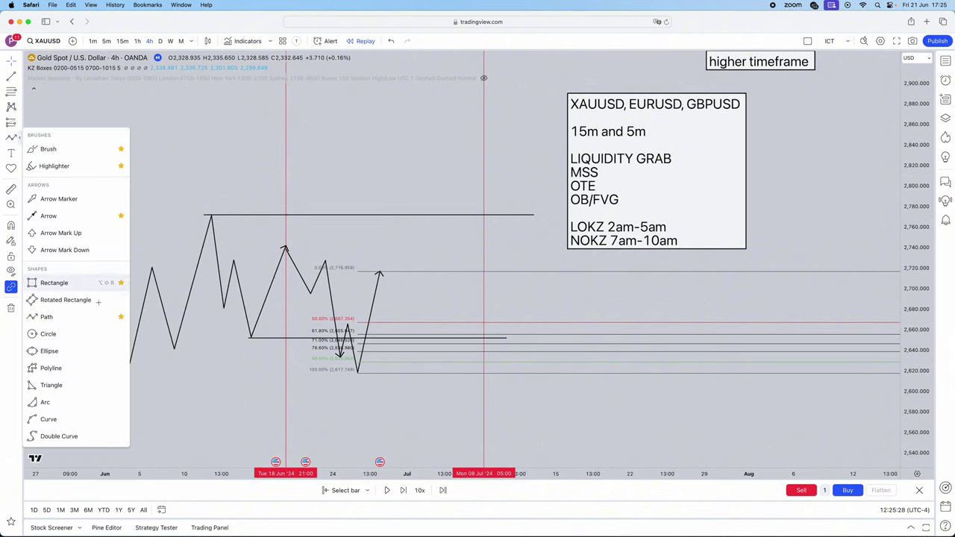
pyautogui.click(74, 283)
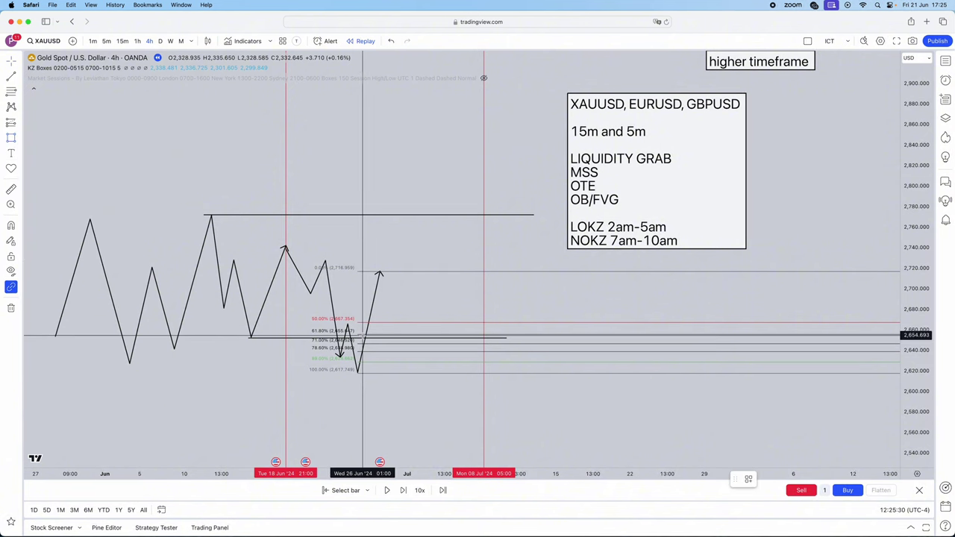
pyautogui.moveTo(363, 338)
pyautogui.mouseDown()
pyautogui.moveTo(558, 344)
pyautogui.moveTo(481, 352)
pyautogui.mouseUp()
pyautogui.click(380, 276)
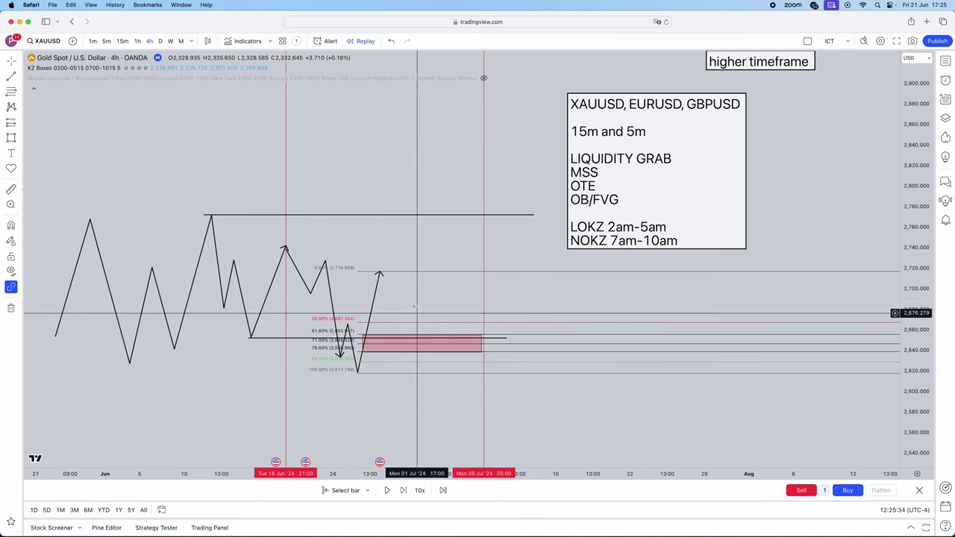
# Draw an arrow path from the last upward arrow's tip down into the rectangle and up past the 0% level, coloured red
pyautogui.click(20, 139)
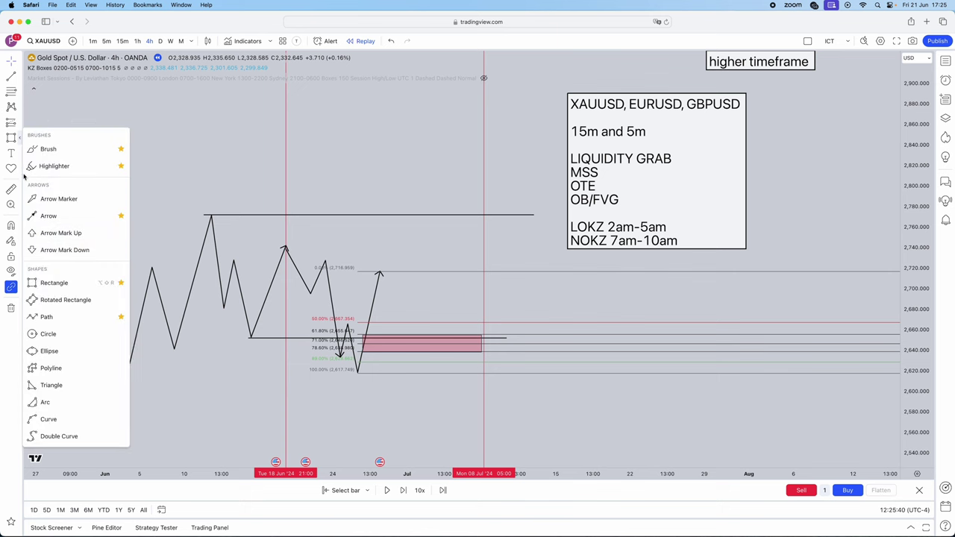
pyautogui.click(53, 317)
pyautogui.click(379, 275)
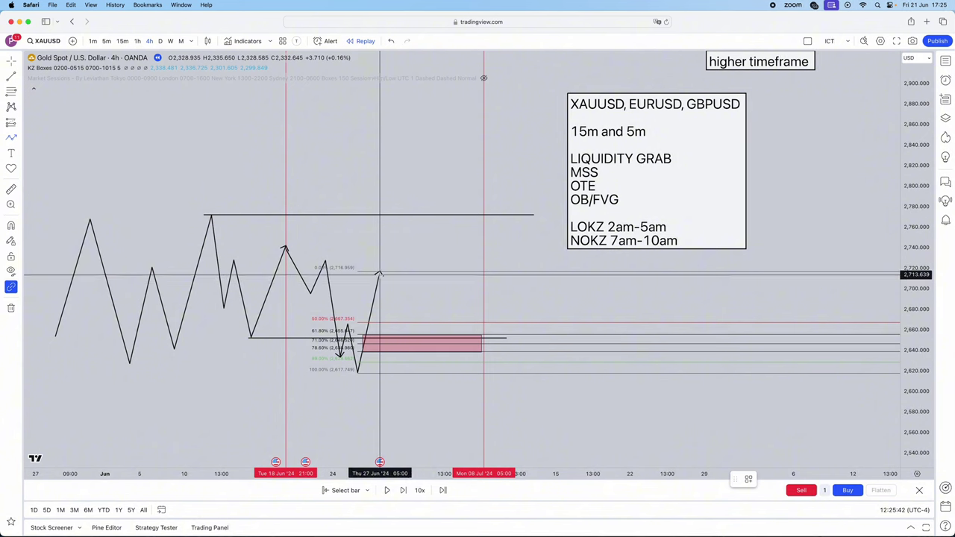
pyautogui.click(396, 336)
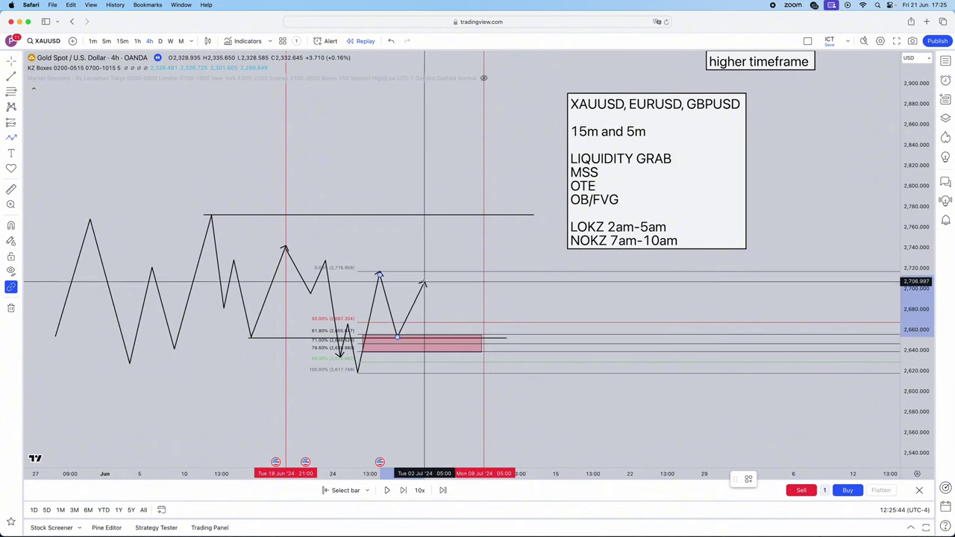
pyautogui.doubleClick(422, 267)
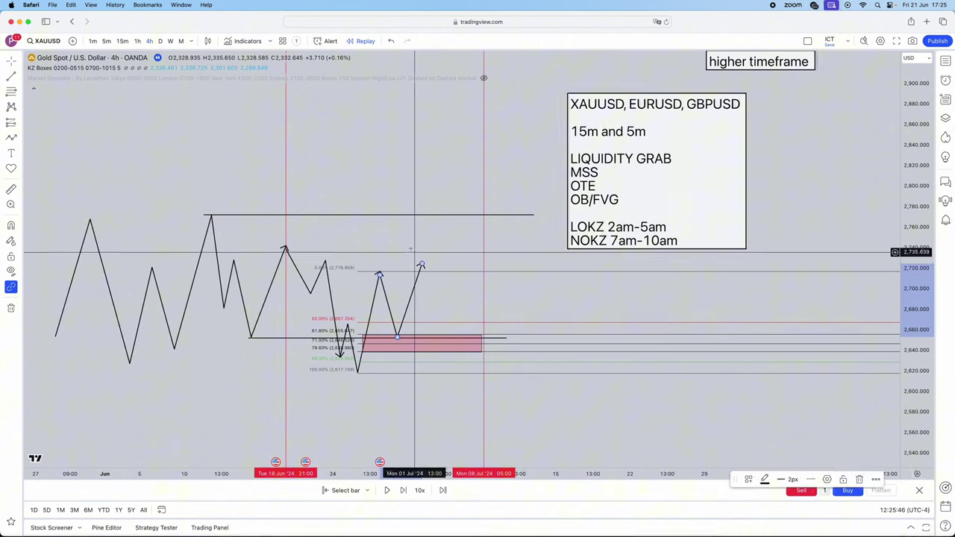
pyautogui.click(765, 479)
pyautogui.click(765, 421)
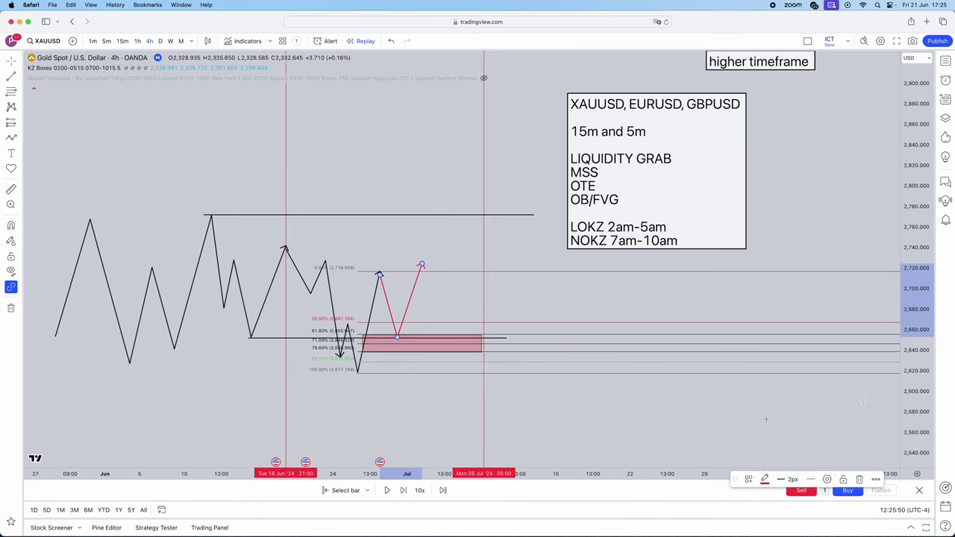
pyautogui.click(659, 301)
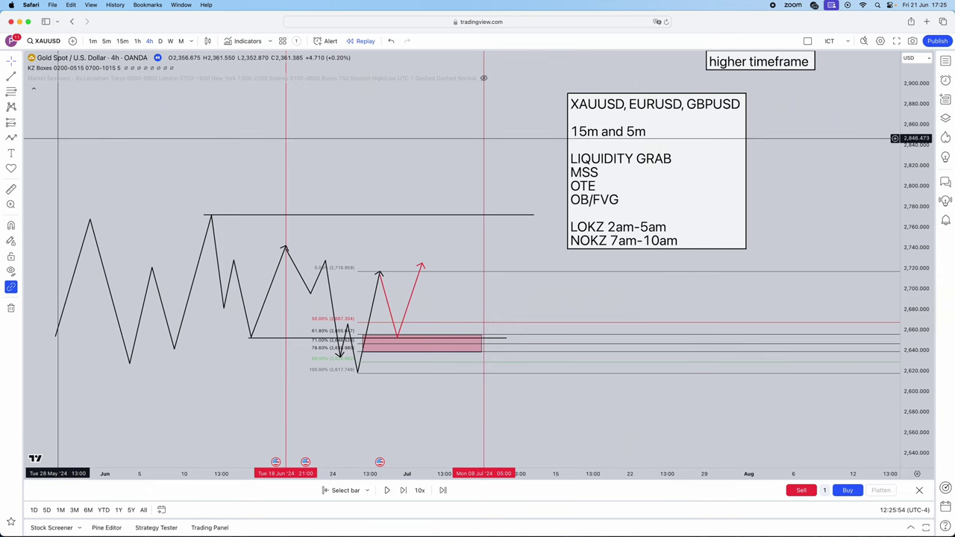
# Switch to Telegram and look back through the earlier June posts in the ZMN Trades channel
pyautogui.press('super+Tab')
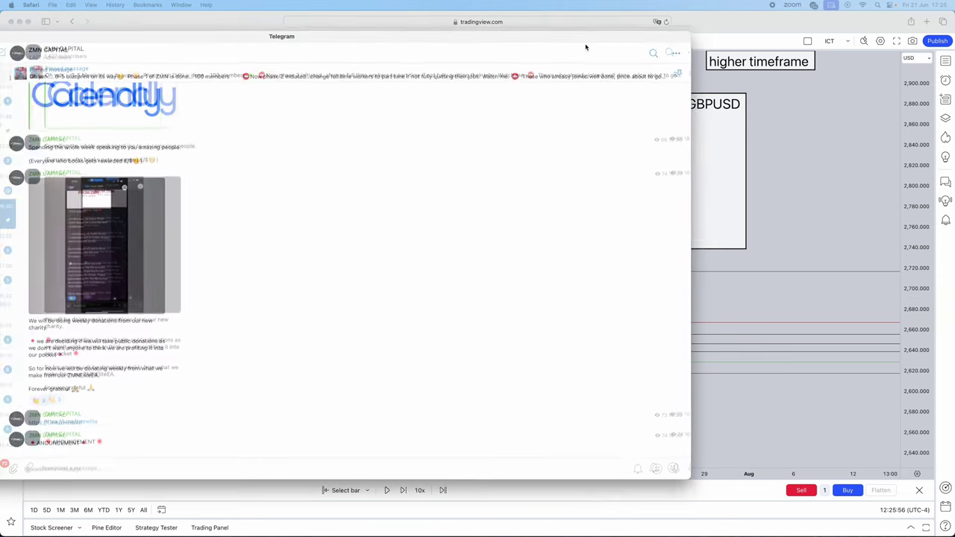
pyautogui.press('super+Tab')
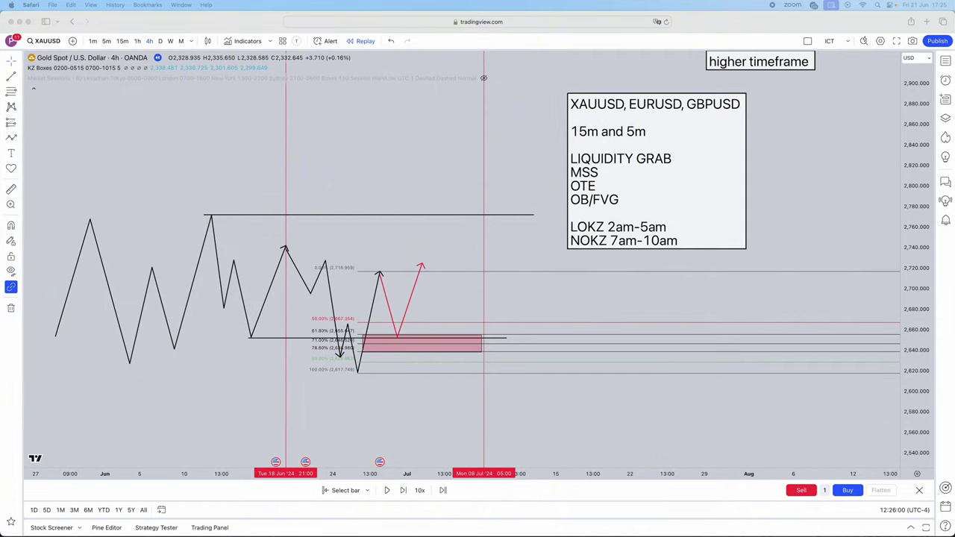
pyautogui.press('super+Tab')
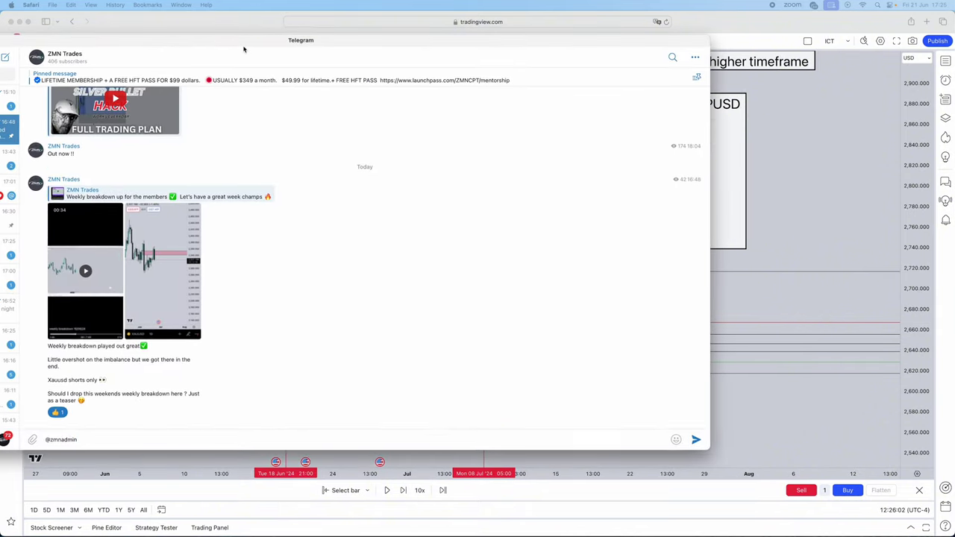
pyautogui.scroll(15, 376, 305)
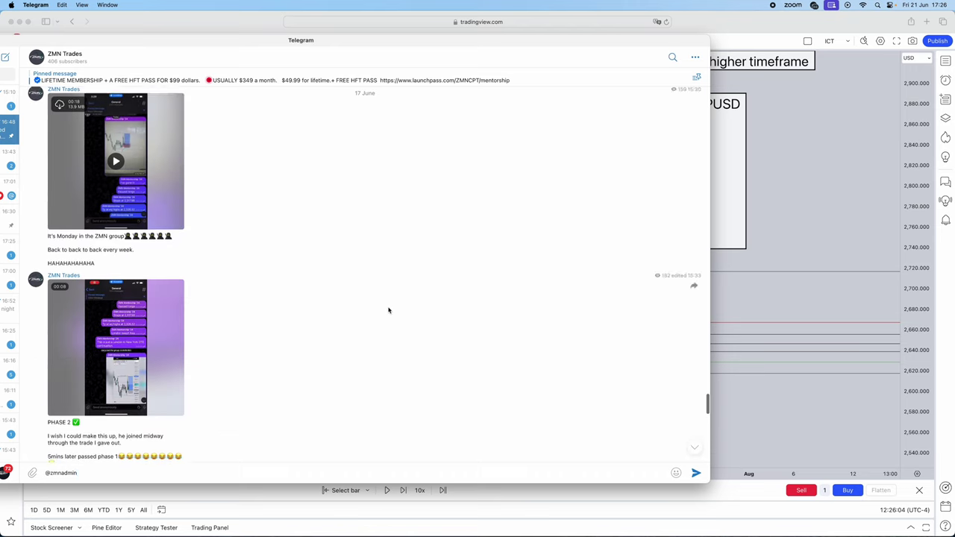
pyautogui.scroll(15, 400, 318)
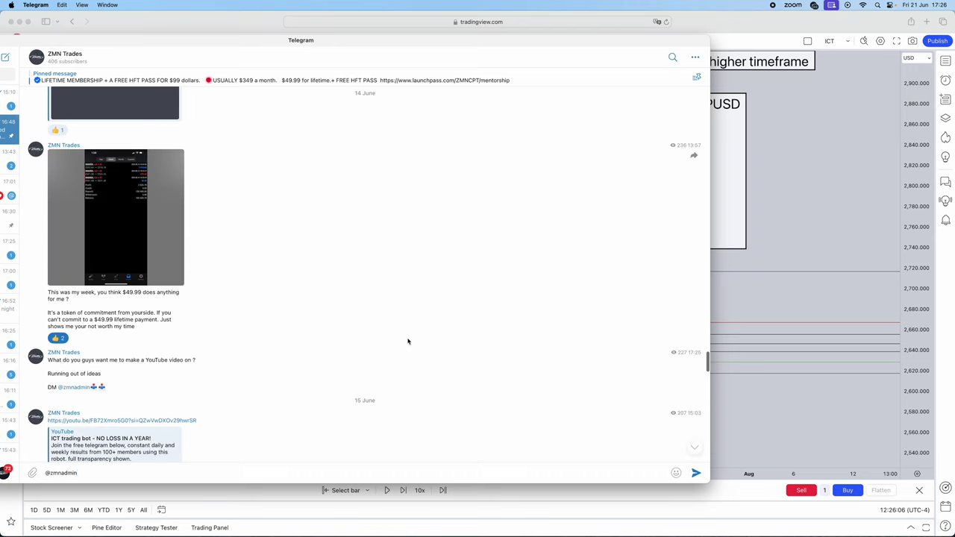
pyautogui.scroll(15, 407, 341)
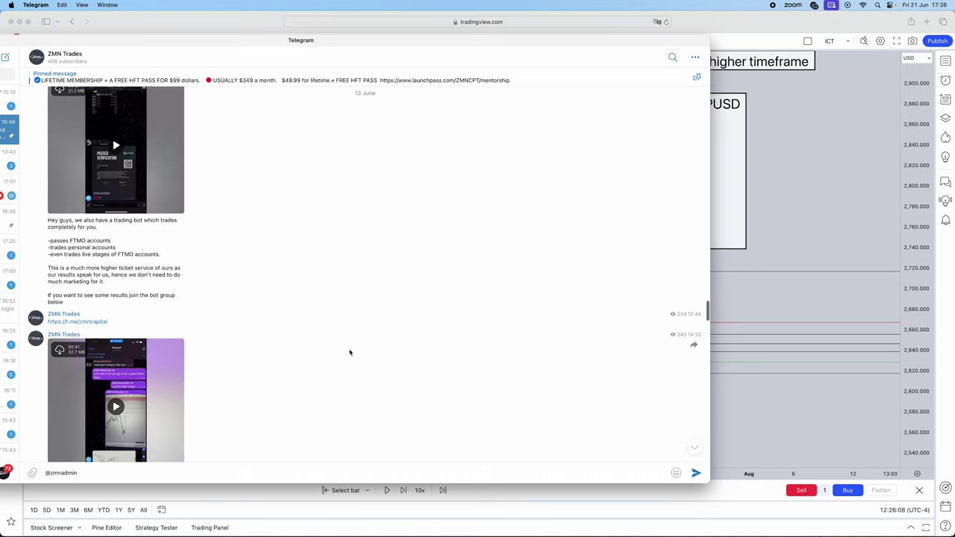
pyautogui.scroll(15, 347, 354)
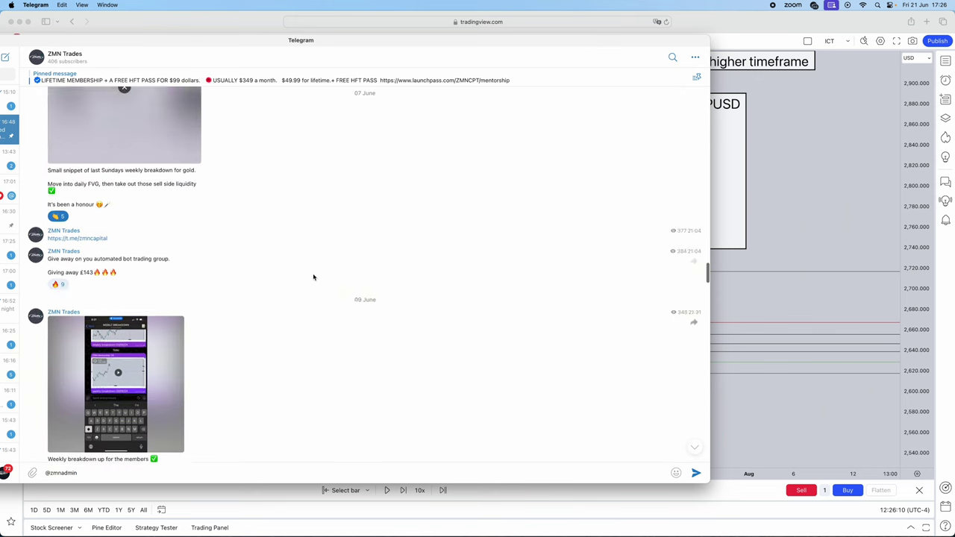
pyautogui.scroll(15, 307, 276)
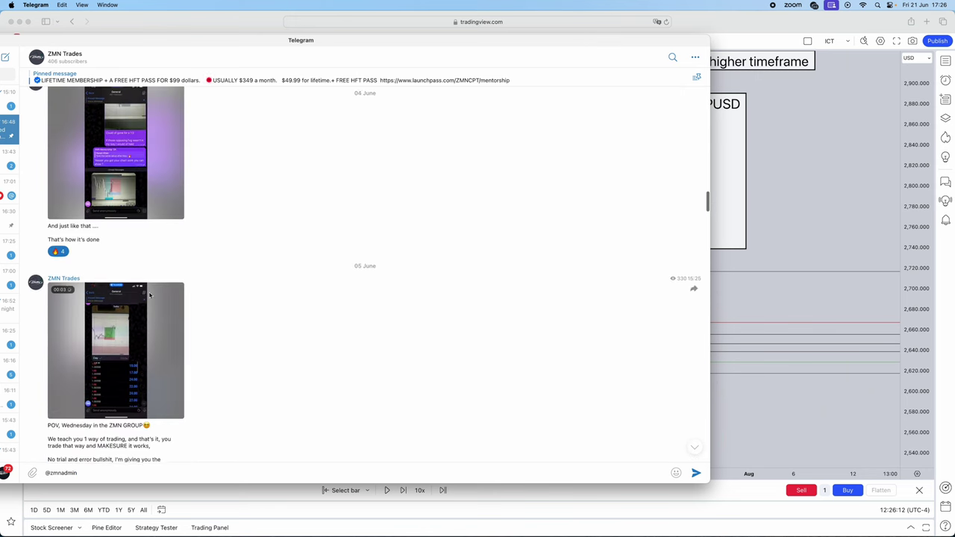
pyautogui.press('super+m')
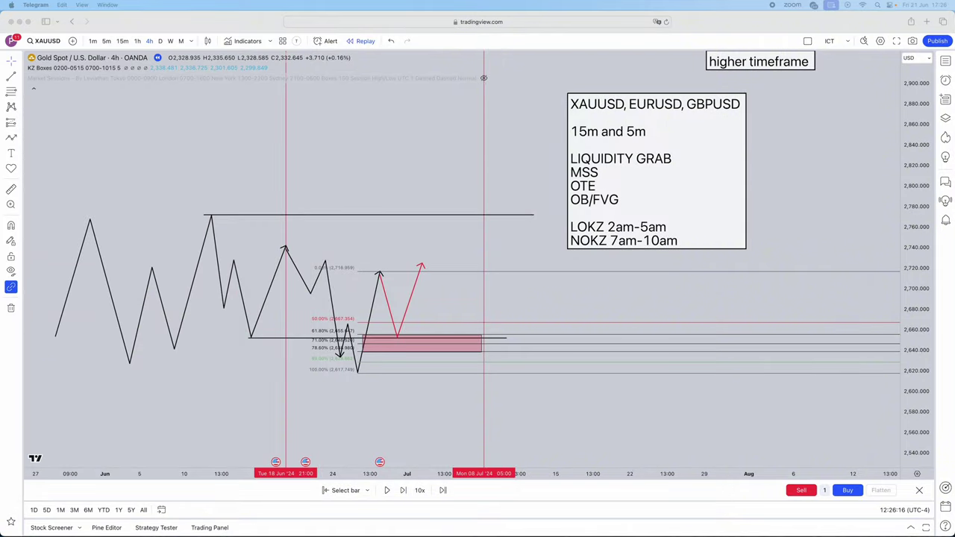
# Browse the ZMN CAPITAL channel in Telegram, skim through the anti 9-5 account update video, and close the window
pyautogui.press('super+Tab')
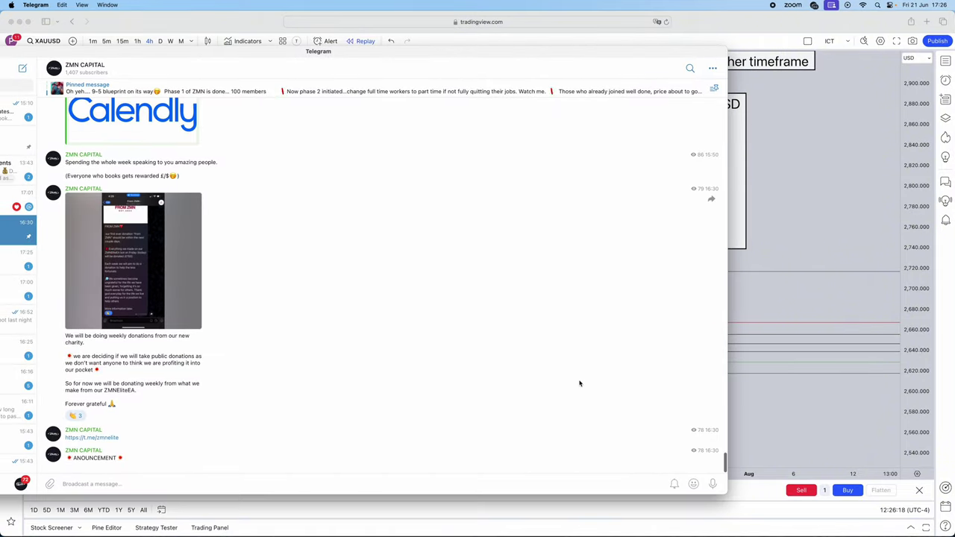
pyautogui.scroll(5, 579, 383)
pyautogui.scroll(10, 488, 400)
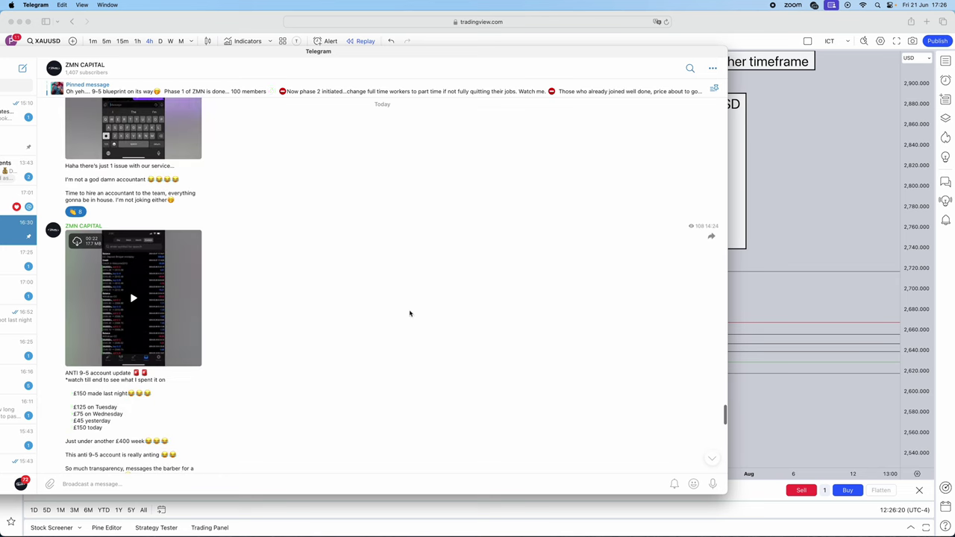
pyautogui.click(196, 326)
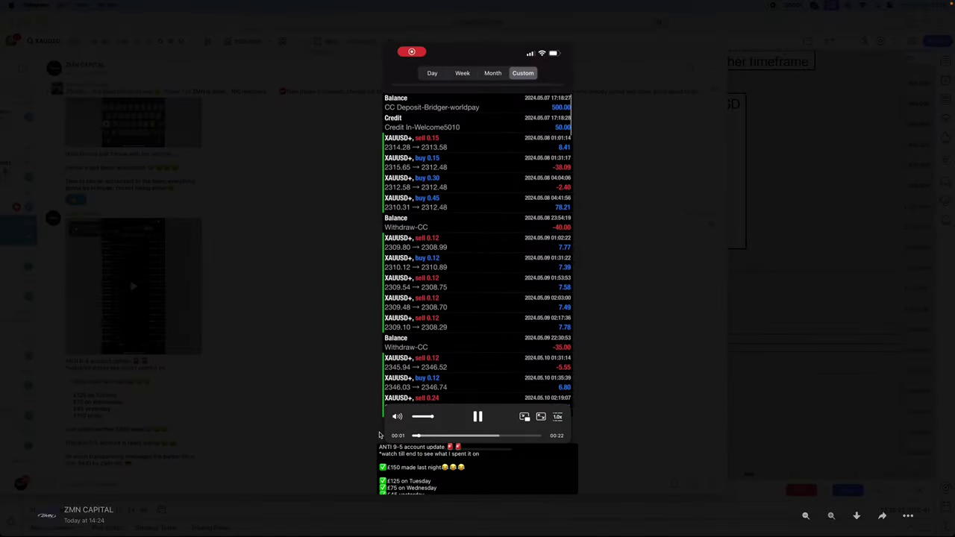
pyautogui.moveTo(424, 436); pyautogui.dragTo(512, 439)
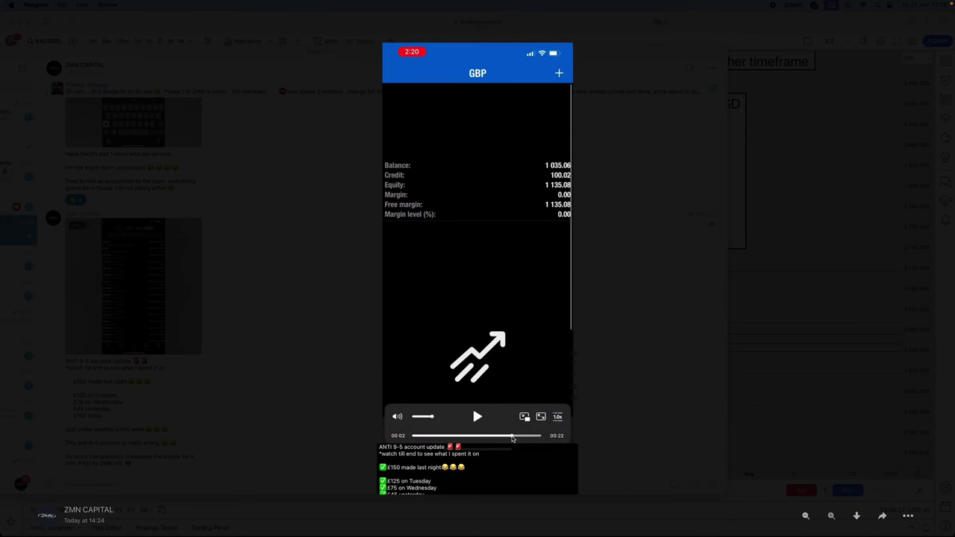
pyautogui.click(637, 335)
pyautogui.scroll(3, 354, 313)
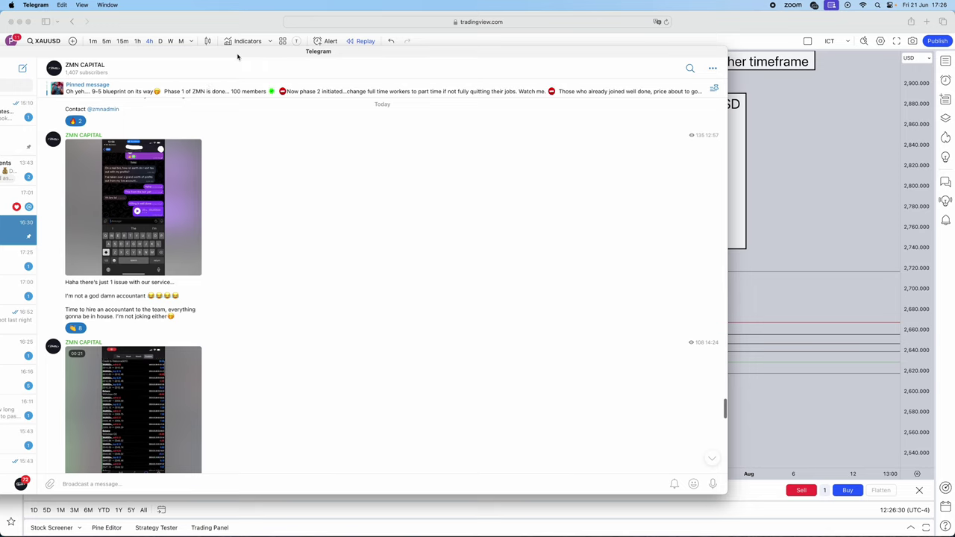
pyautogui.press('super+w')
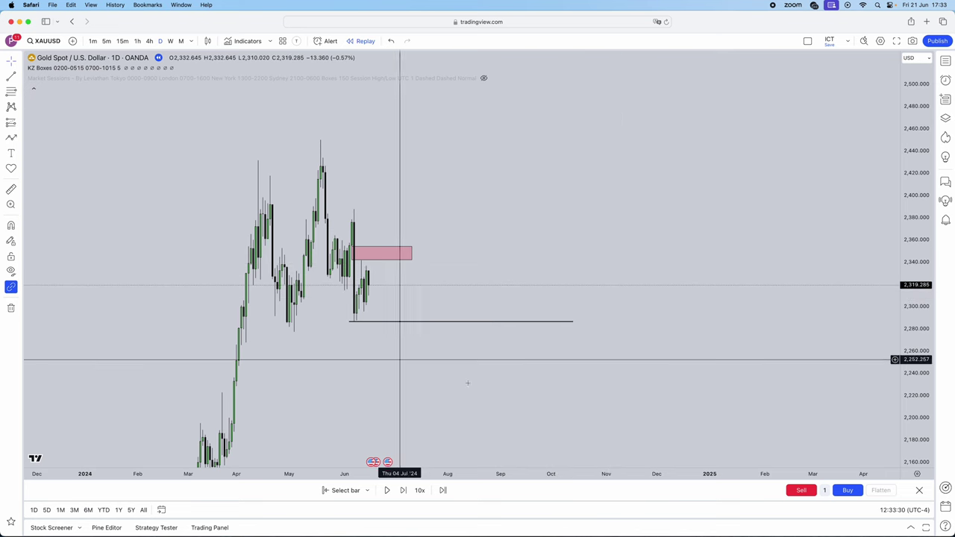
pyautogui.click(359, 259)
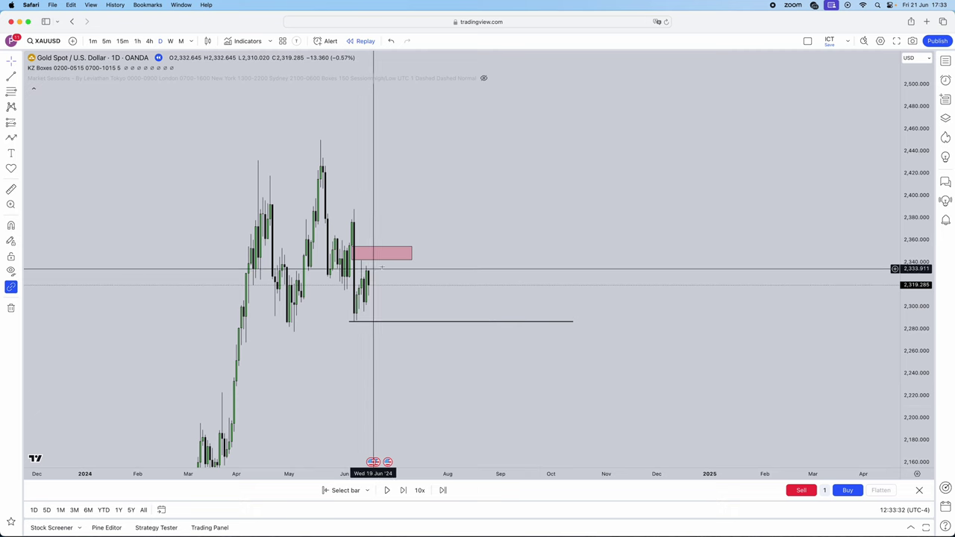
pyautogui.click(421, 250)
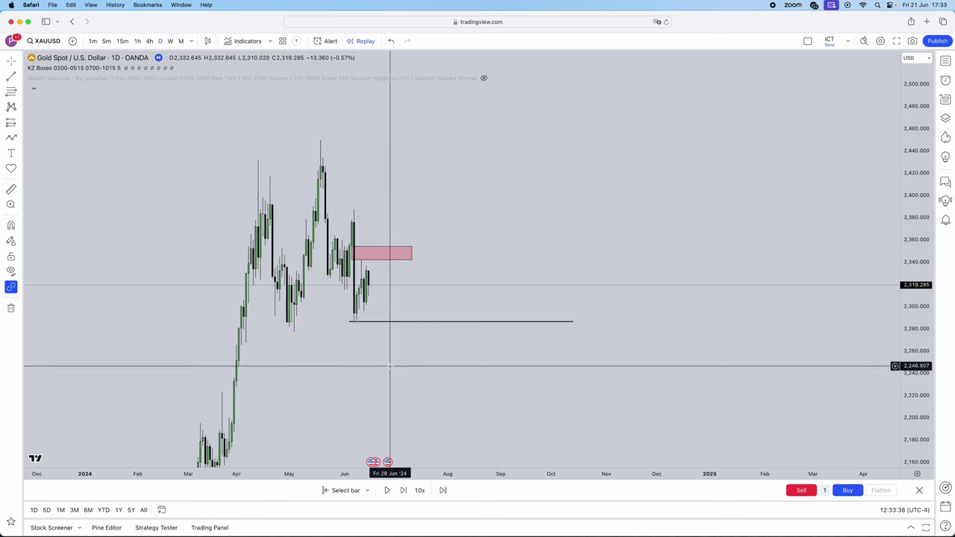
# Change the gold chart to the 15-minute timeframe and frame the latest candles between the pink zone and the lower line
pyautogui.click(122, 41)
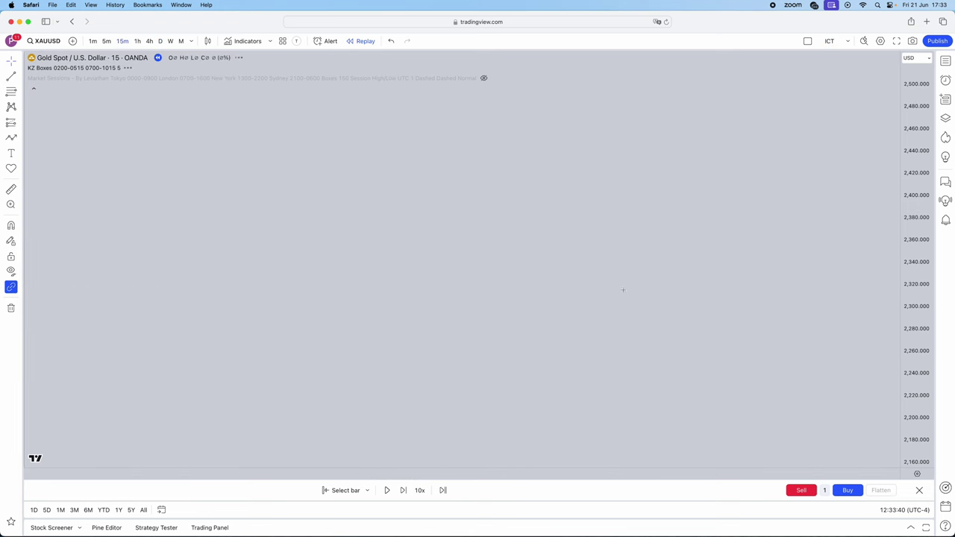
pyautogui.moveTo(906, 420); pyautogui.dragTo(750, 186)
pyautogui.moveTo(560, 418); pyautogui.dragTo(503, 345)
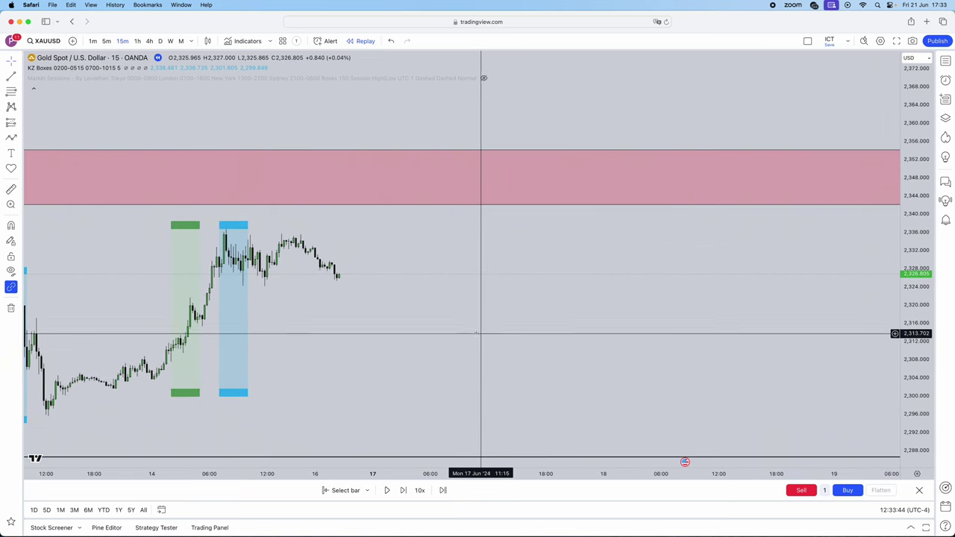
# Advance the replay by one 15-minute bar and search the indicator library for "kz boxes", closing it without adding anything
pyautogui.hscroll(-2, 369, 291)
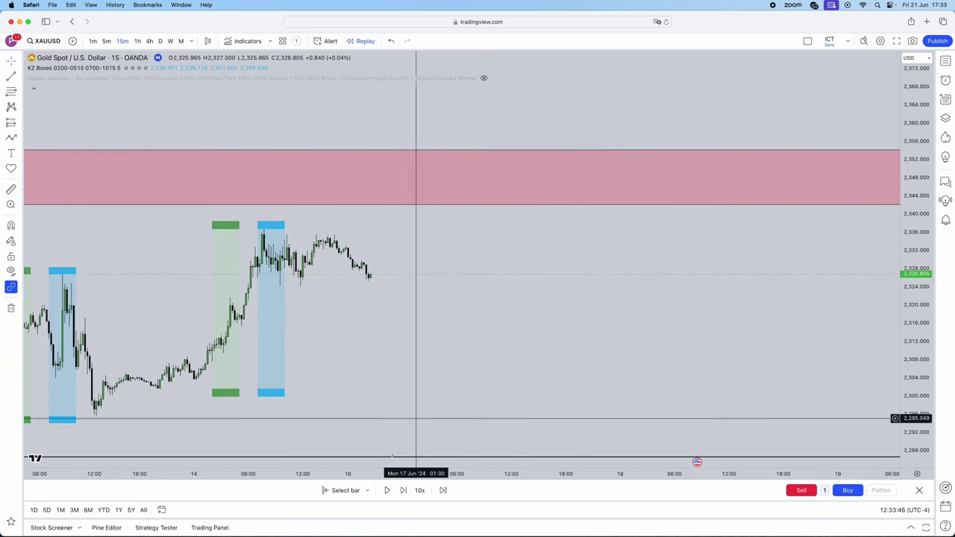
pyautogui.click(403, 492)
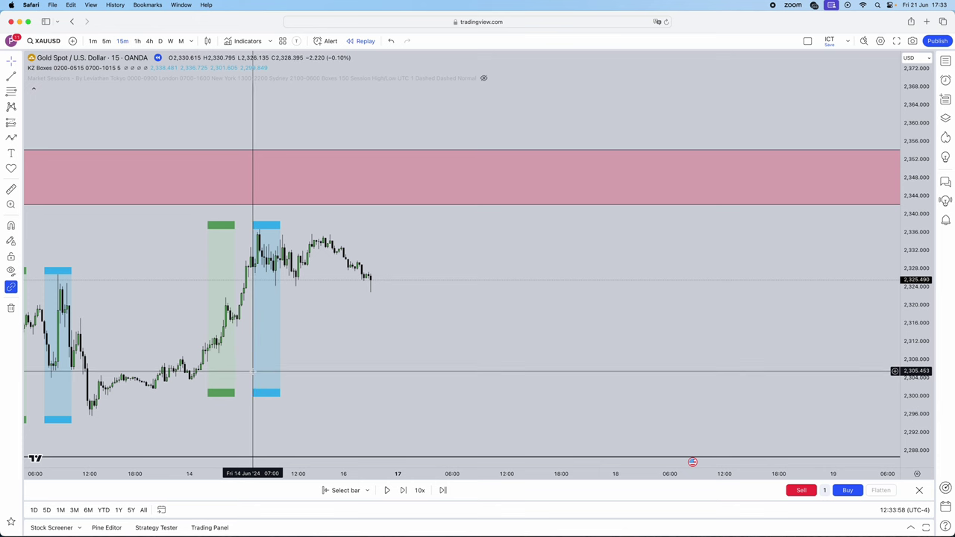
pyautogui.click(232, 41)
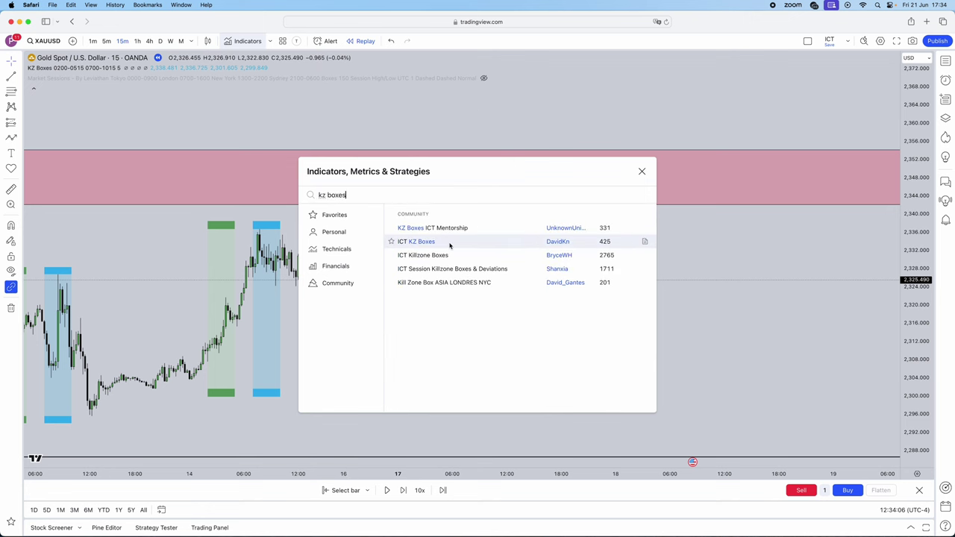
pyautogui.click(641, 173)
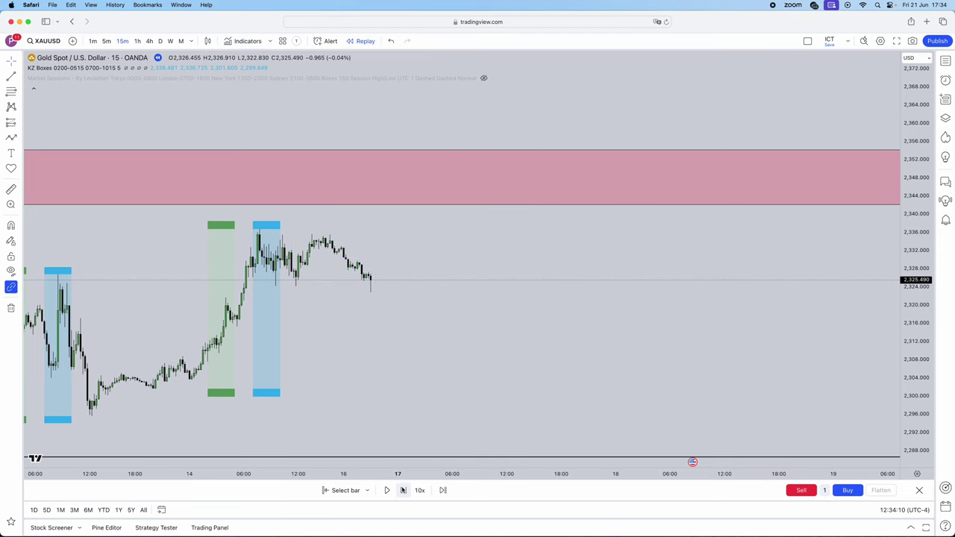
# Advance the 15-minute replay bar by bar until the green killzone box for 17 June starts forming
pyautogui.click(403, 491)
pyautogui.click(403, 490)
pyautogui.click(403, 490)
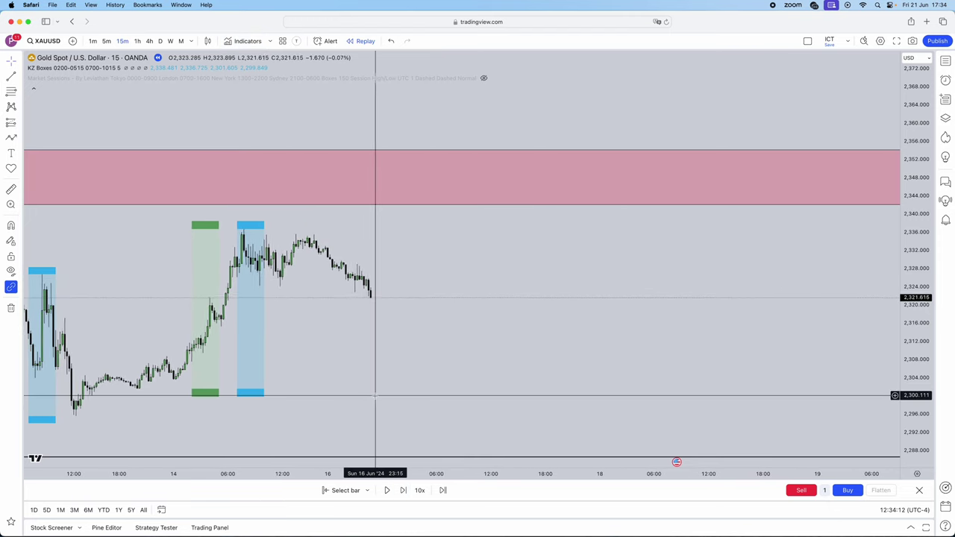
pyautogui.click(403, 490)
pyautogui.click(403, 490)
pyautogui.click(403, 490)
pyautogui.click(402, 490)
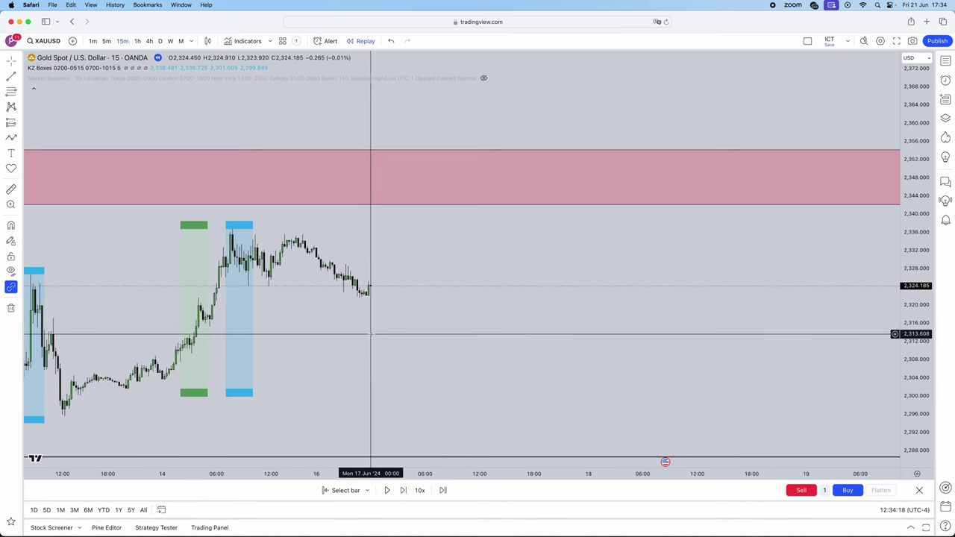
pyautogui.click(402, 491)
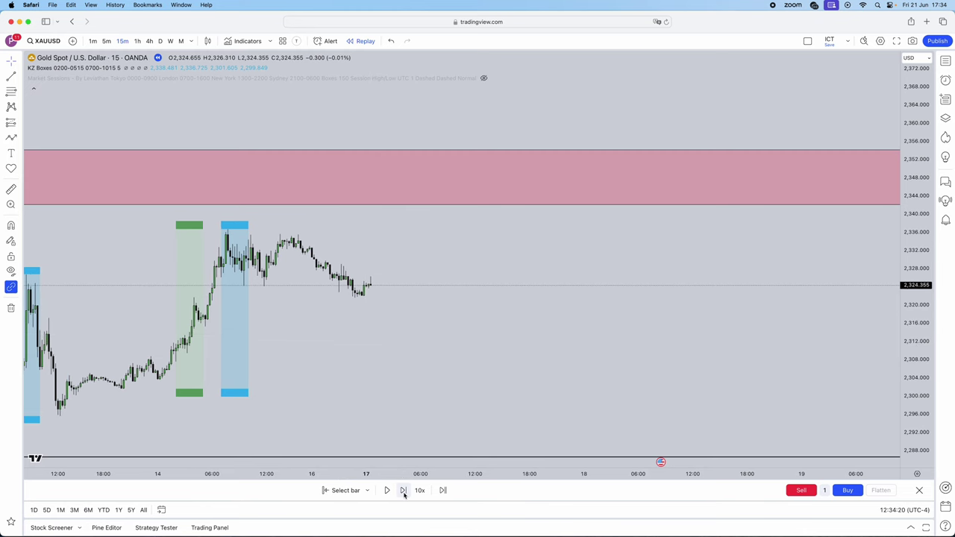
pyautogui.click(403, 490)
pyautogui.click(403, 490)
pyautogui.click(402, 491)
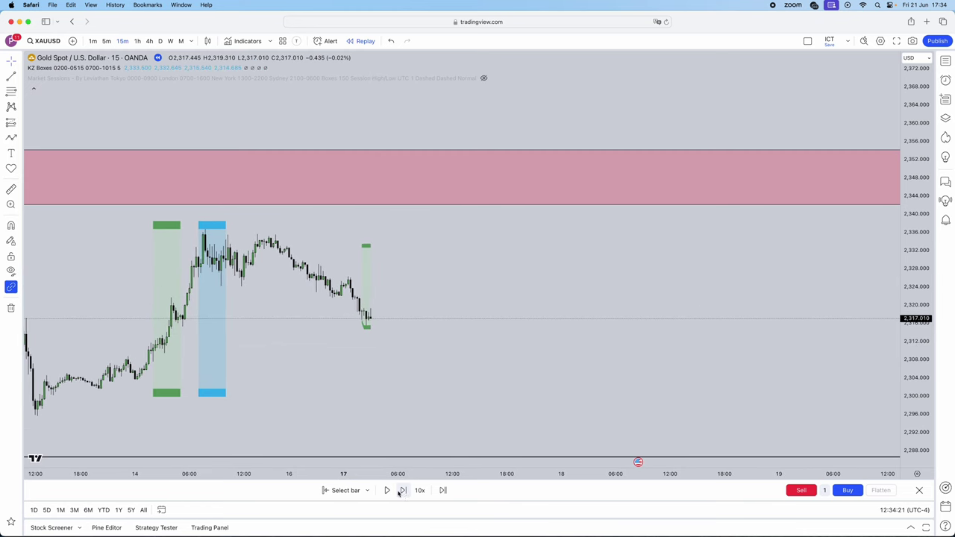
# Rewind the replay to the 17 June 01:45 bar and draw a short horizontal line from the latest candle's low
pyautogui.click(347, 491)
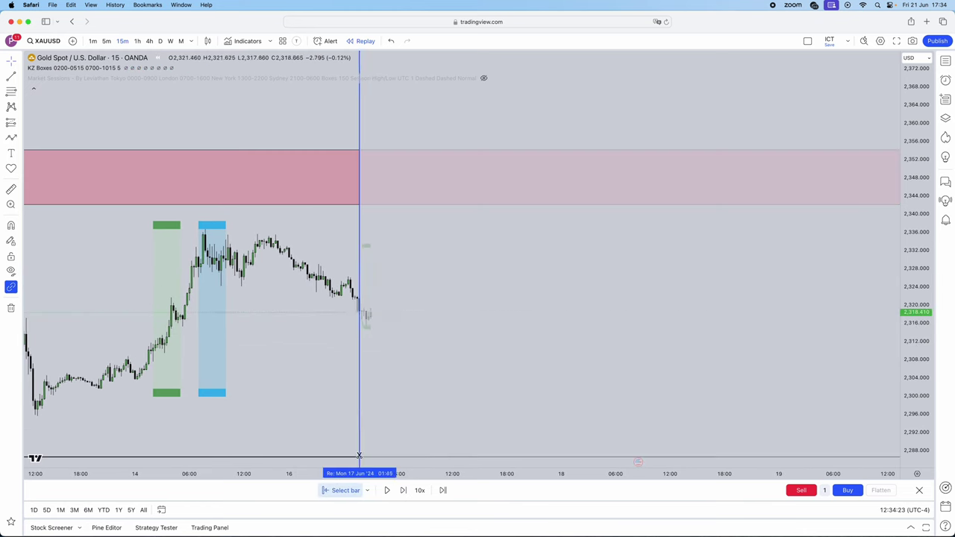
pyautogui.click(361, 409)
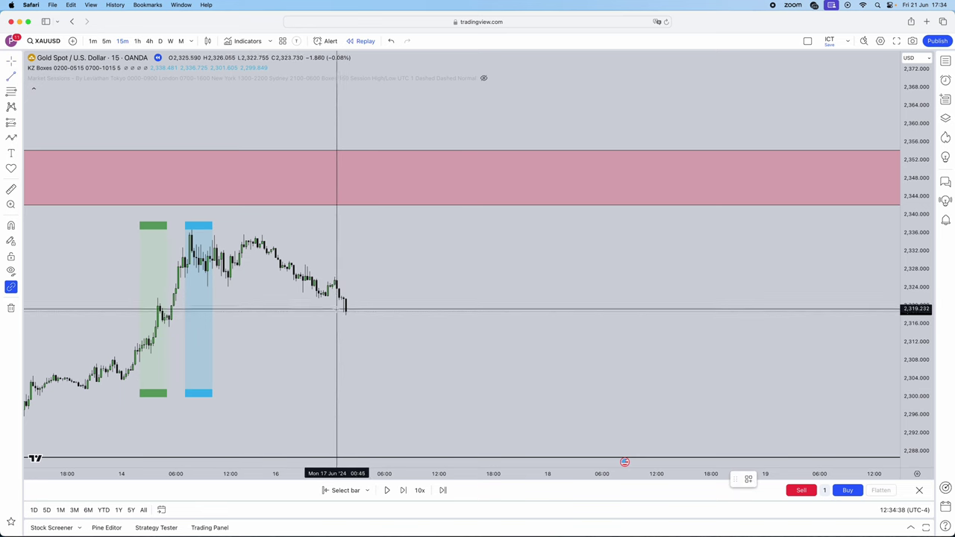
pyautogui.click(416, 320)
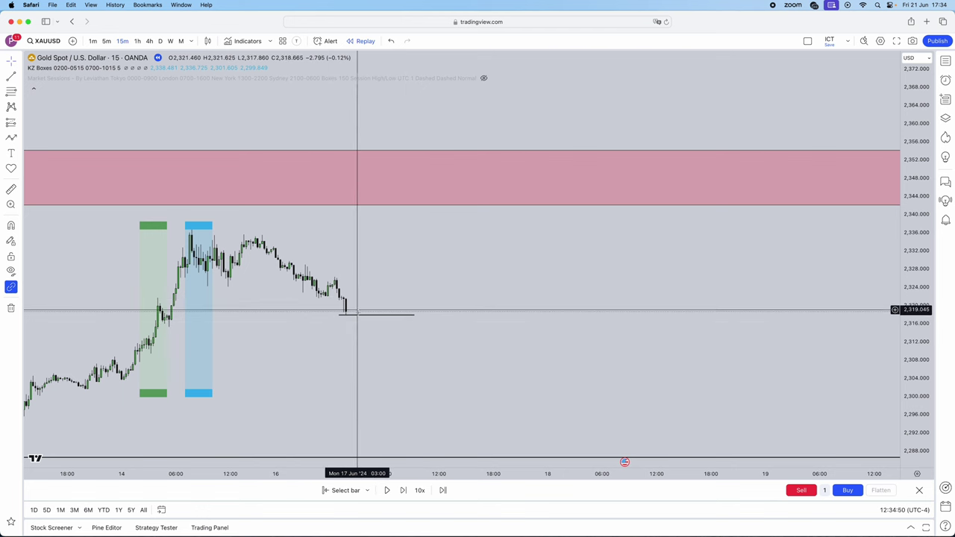
# Advance the 15-minute replay through the green killzone until price has traded below the new low line and reacted
pyautogui.click(402, 490)
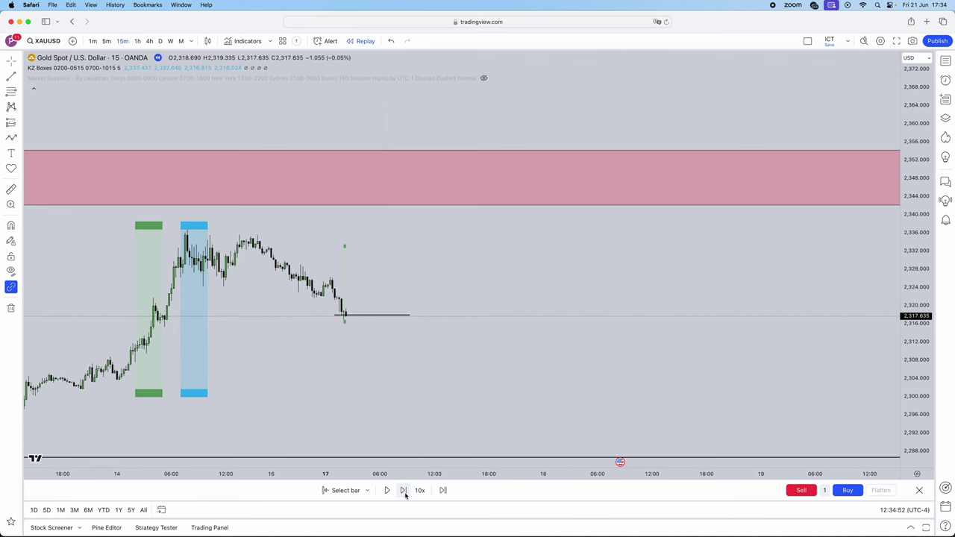
pyautogui.click(404, 491)
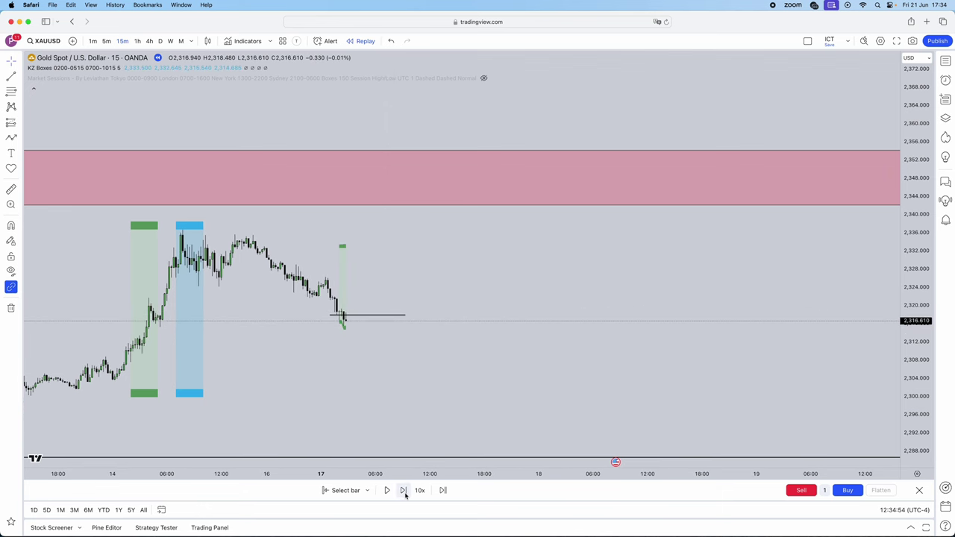
pyautogui.click(403, 490)
pyautogui.click(403, 491)
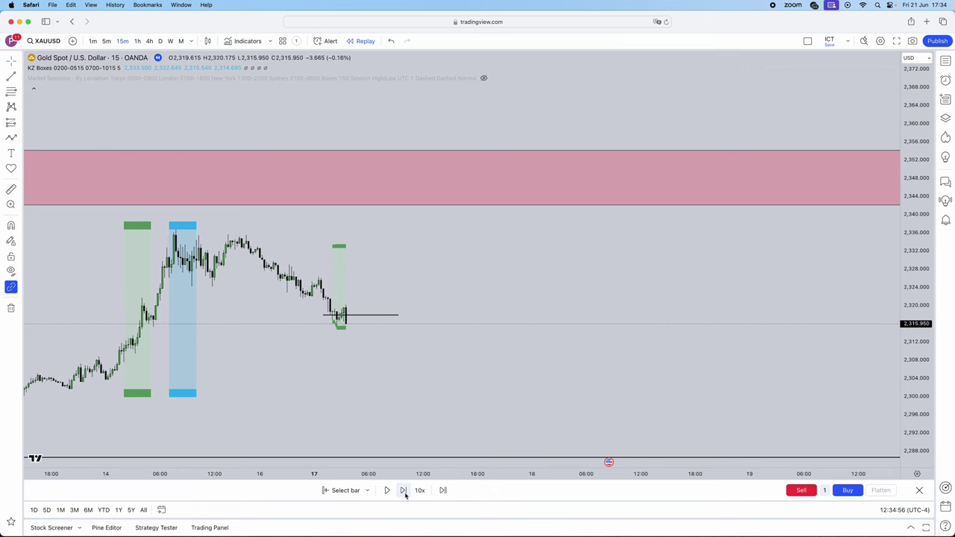
pyautogui.click(403, 490)
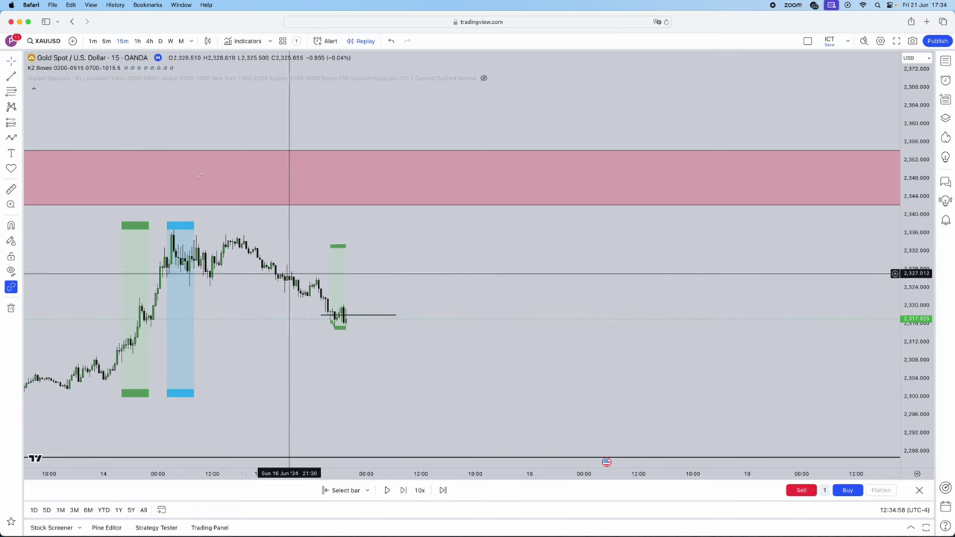
# Switch the gold chart to the 5-minute timeframe and stretch the price scale around the latest candles
pyautogui.click(106, 42)
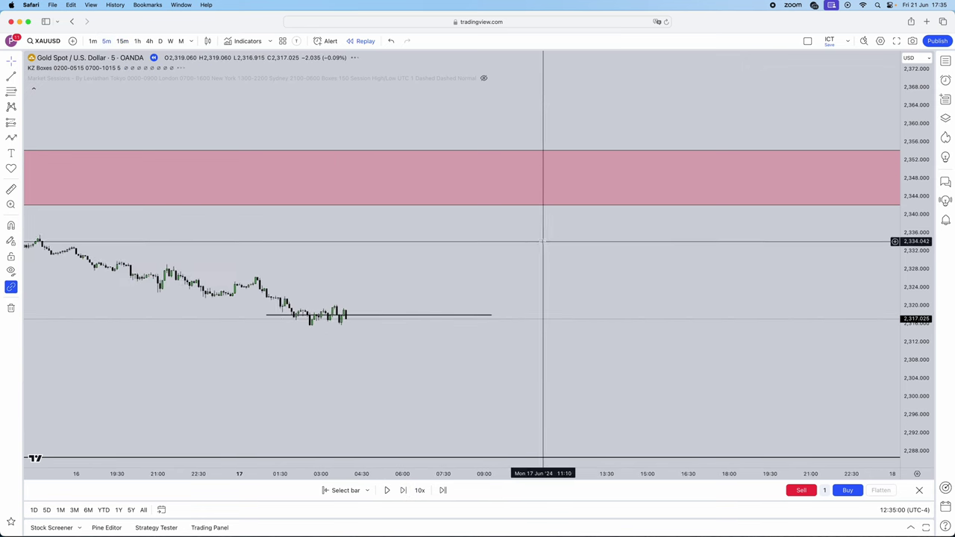
pyautogui.moveTo(925, 420); pyautogui.dragTo(922, 258)
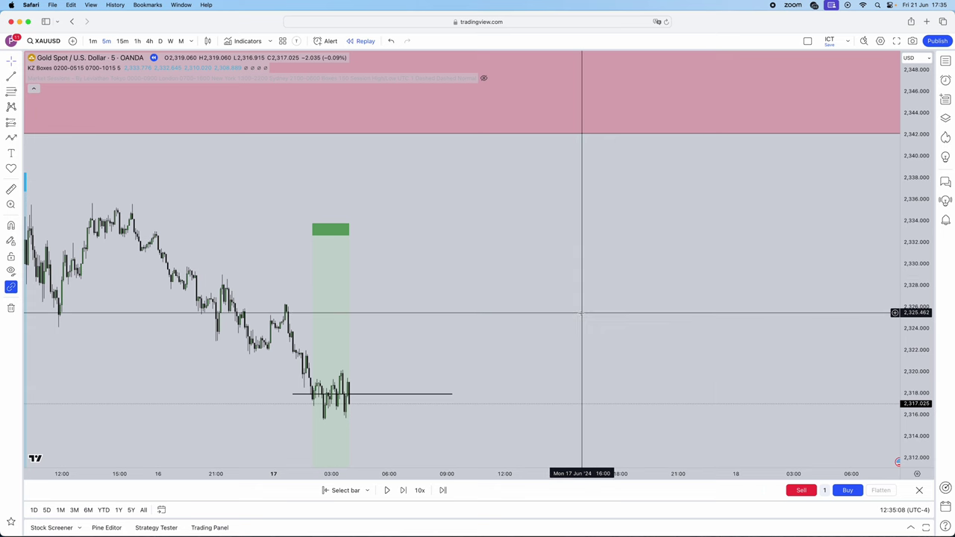
# Advance the replay, mark the 02:55 swing high with a short line at about 2,319.25, and play the replay onward
pyautogui.click(402, 490)
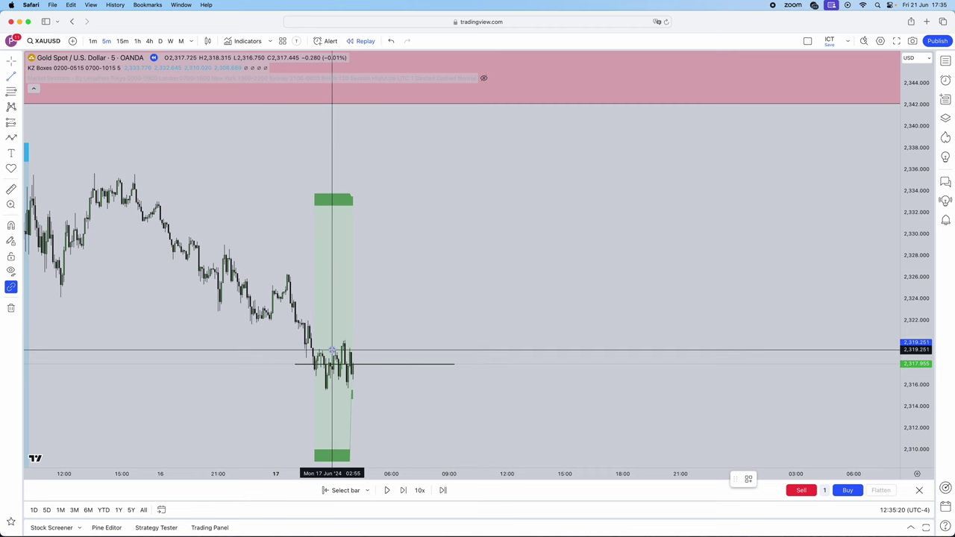
pyautogui.click(400, 459)
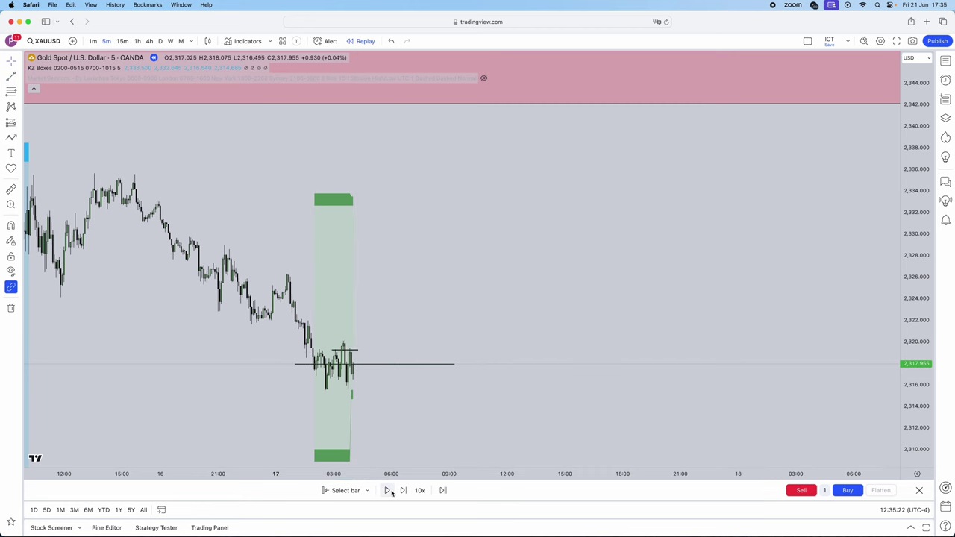
pyautogui.click(389, 491)
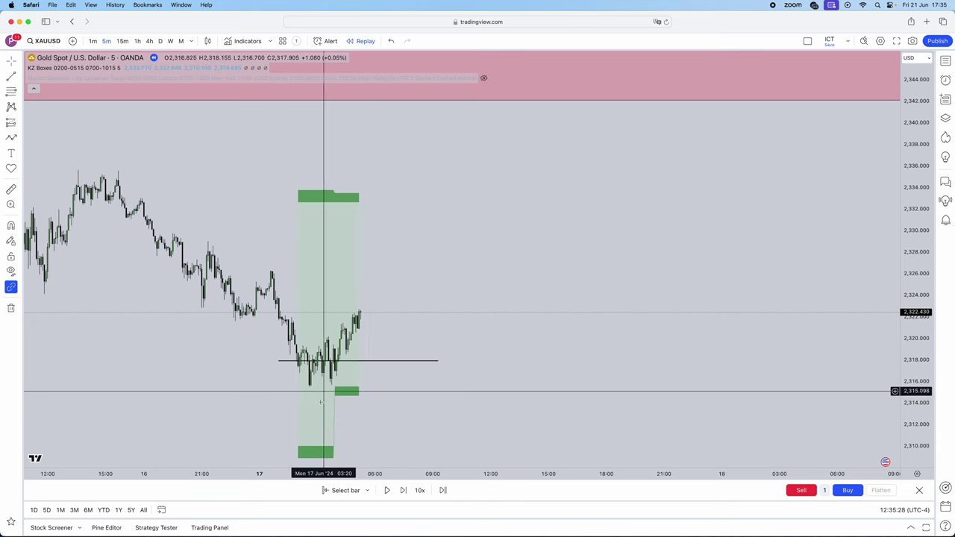
# Rewind the replay to the 17 June 03:35 bar and draw a short horizontal line over the 02:55 swing high
pyautogui.click(337, 490)
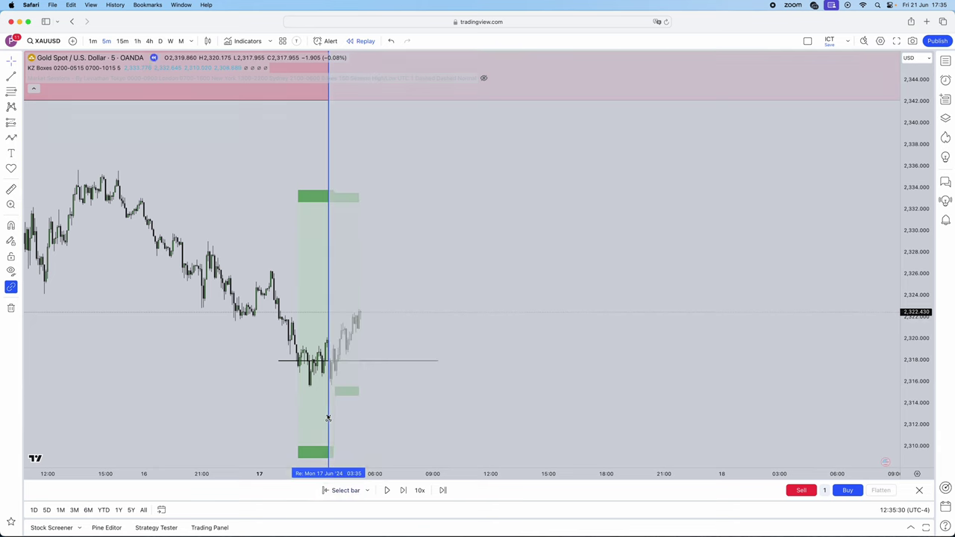
pyautogui.click(329, 418)
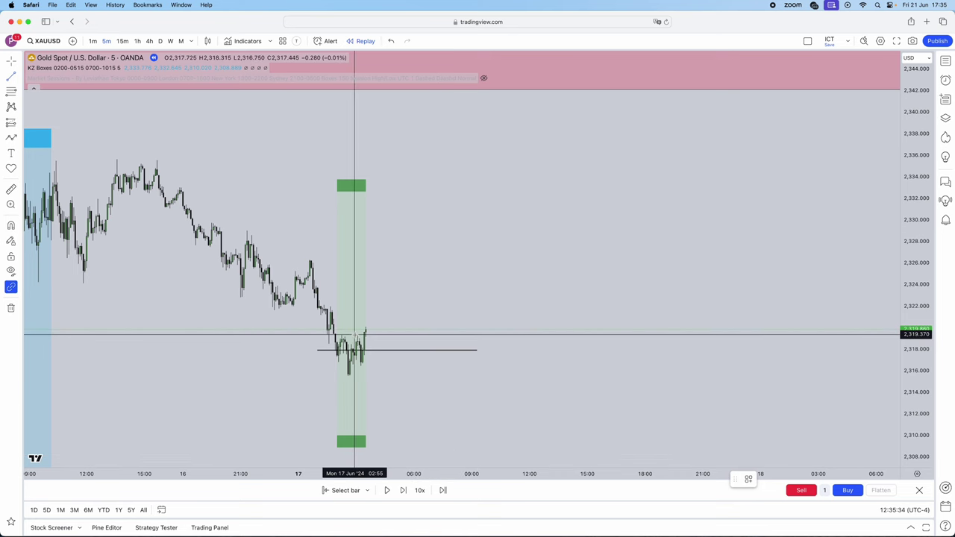
pyautogui.click(408, 336)
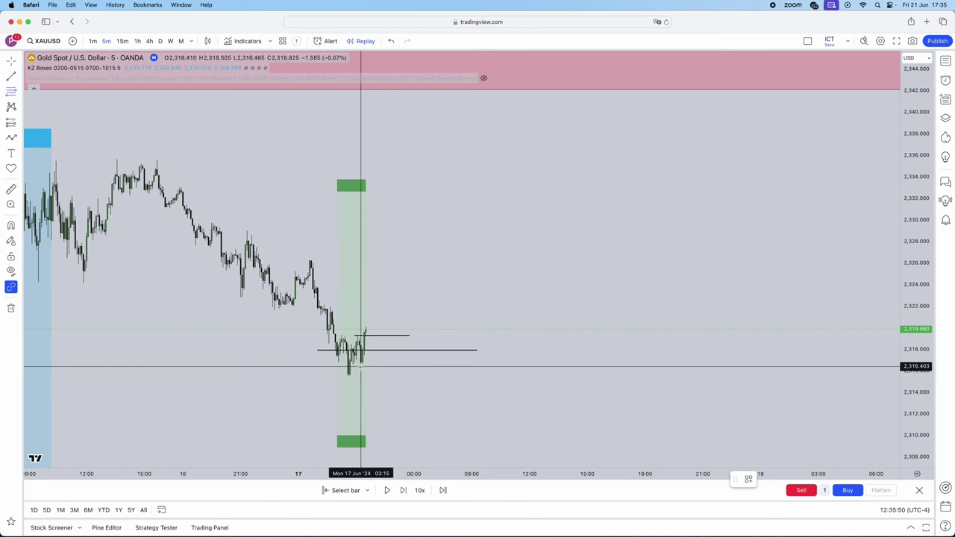
# Draw a Fibonacci retracement from the 03:15 swing low at about 2,316.40 up to the latest high at about 2,320.08
pyautogui.click(365, 331)
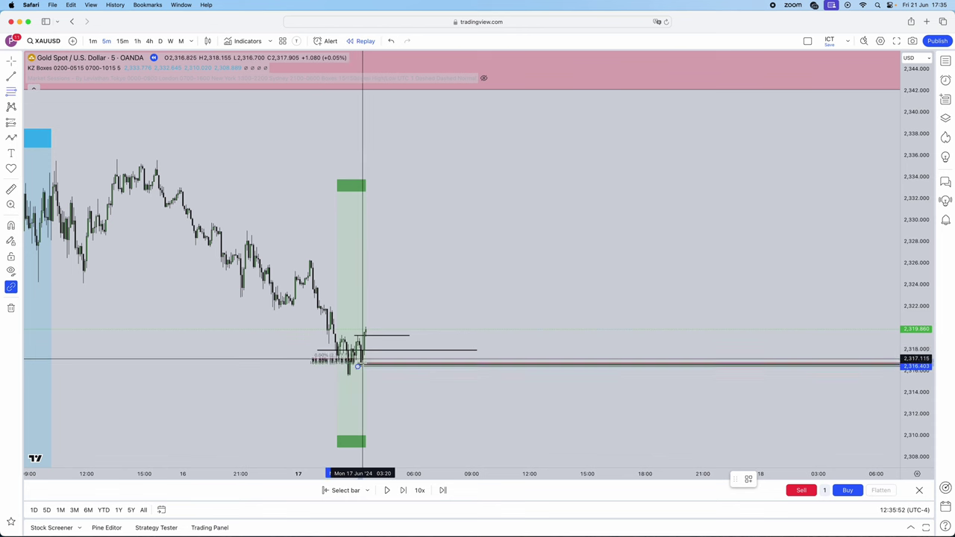
pyautogui.click(358, 366)
pyautogui.moveTo(365, 332); pyautogui.dragTo(364, 322)
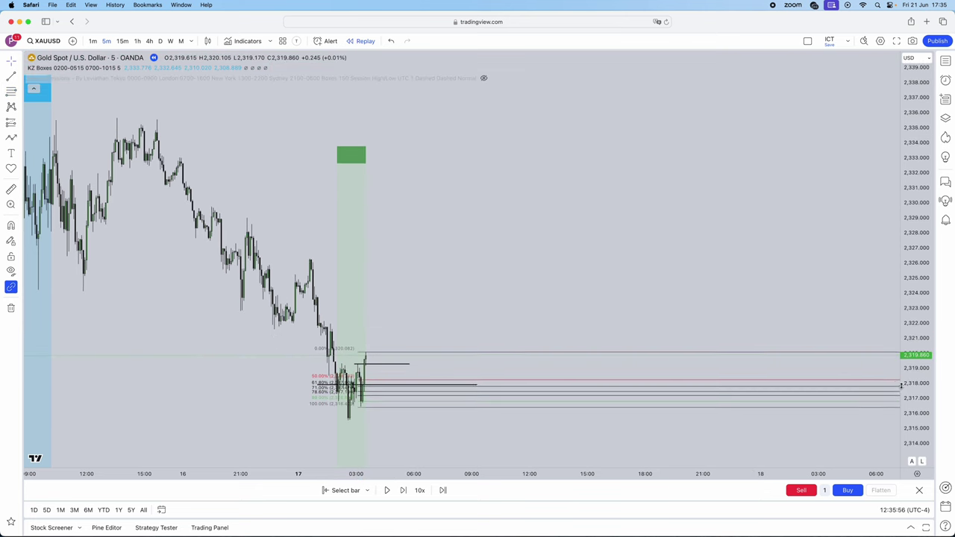
# Advance the replay one 5-minute bar and raise the retracement's 0% anchor to the new high at about 2,320.17
pyautogui.click(403, 491)
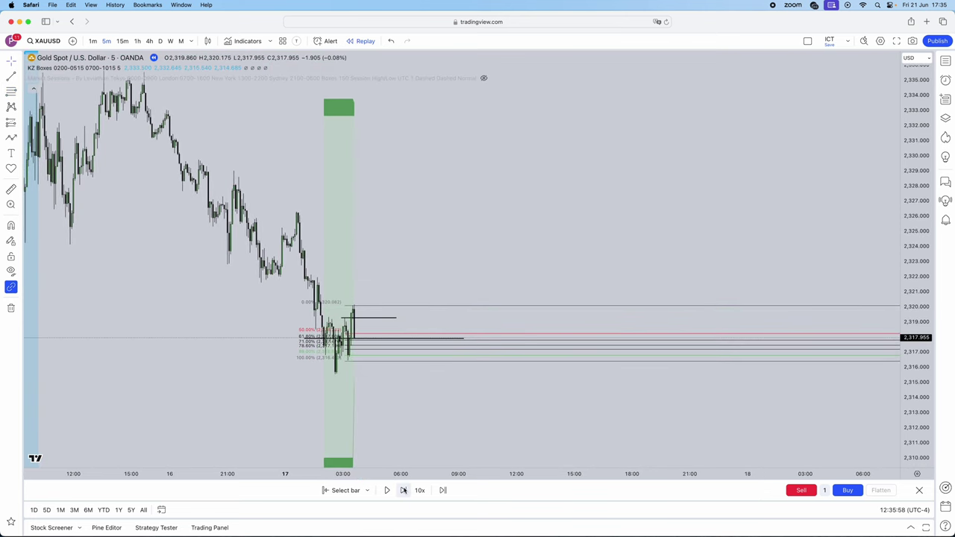
pyautogui.click(353, 307)
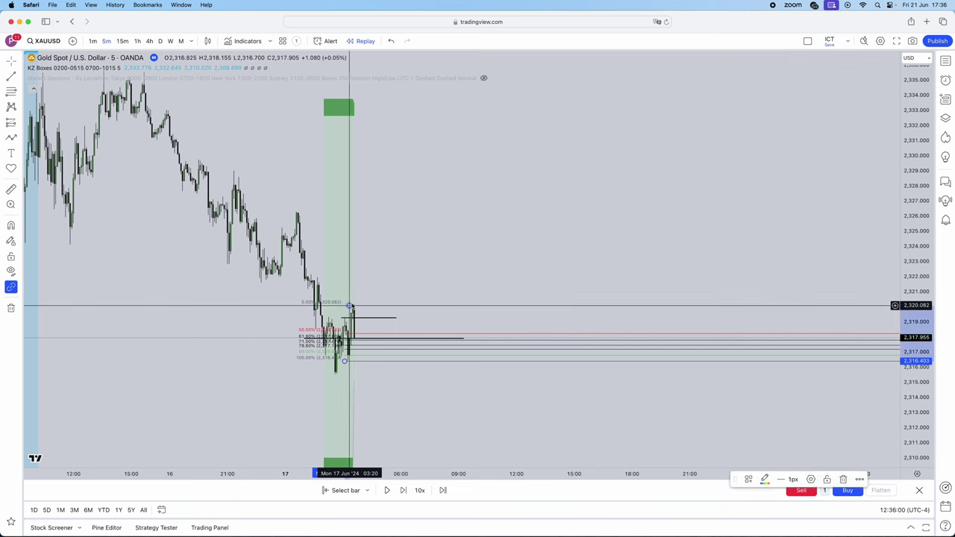
pyautogui.moveTo(353, 306); pyautogui.dragTo(347, 305)
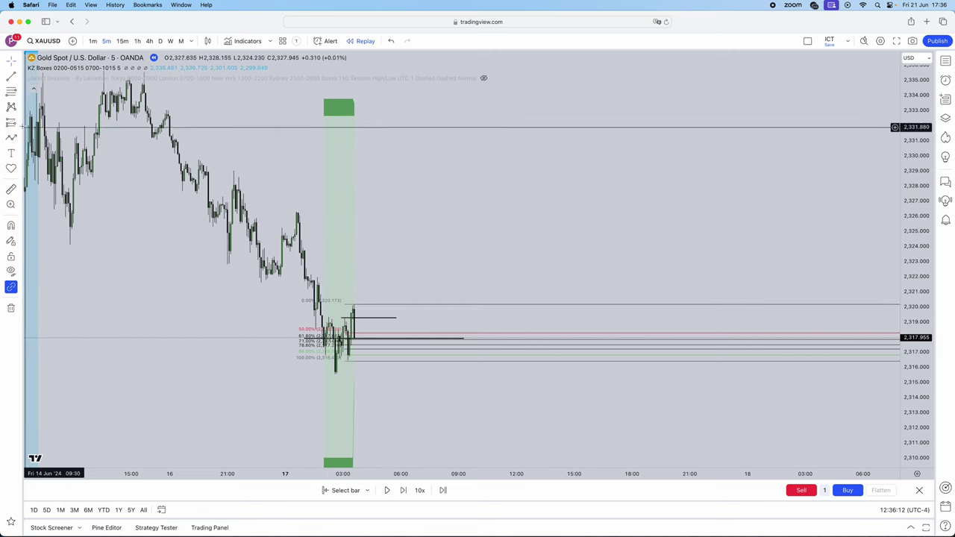
# Draw a rectangle over the retracement zone from the 50% level down to the green level just above 100%
pyautogui.click(18, 122)
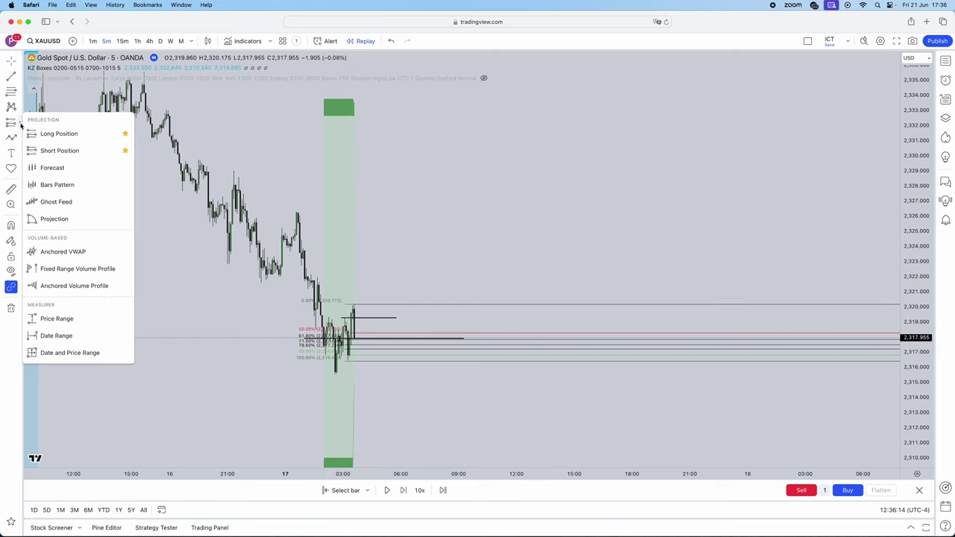
pyautogui.click(12, 137)
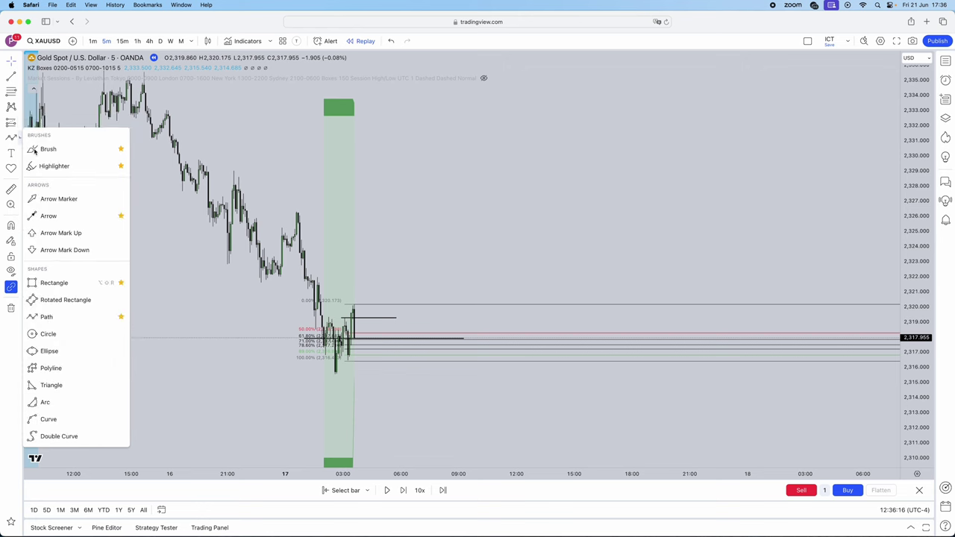
pyautogui.click(53, 283)
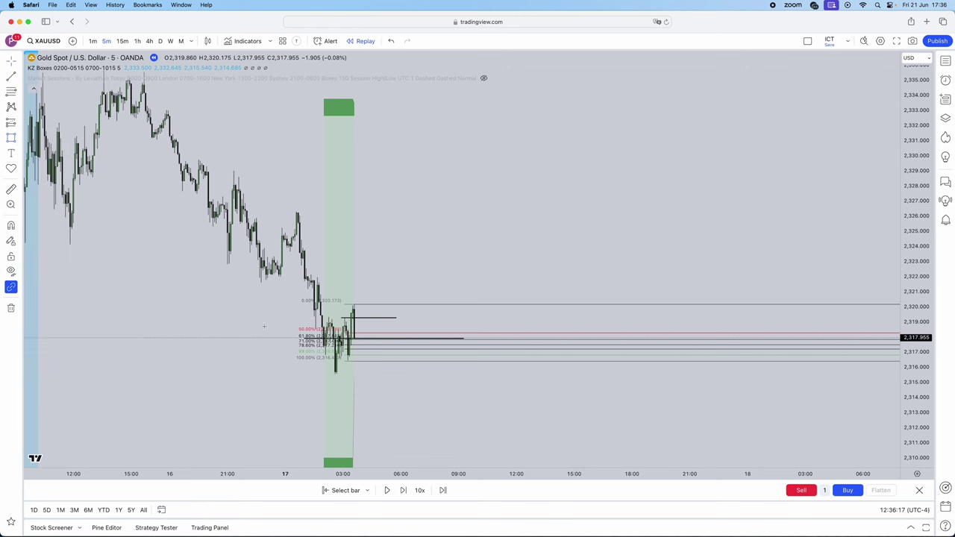
pyautogui.click(346, 332)
pyautogui.click(436, 354)
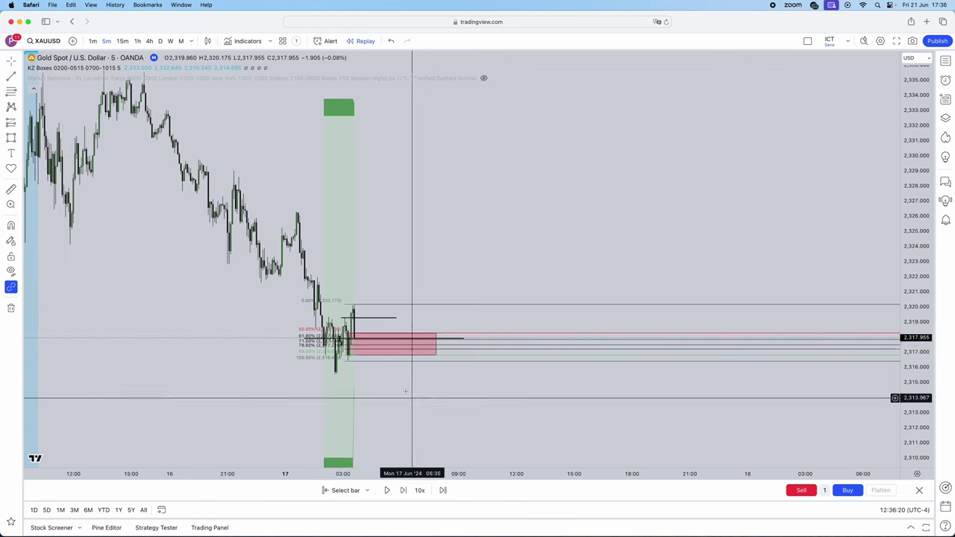
# Advance the replay one bar to see price enter the rectangle, and rewind it to 17 June 03:40
pyautogui.click(402, 493)
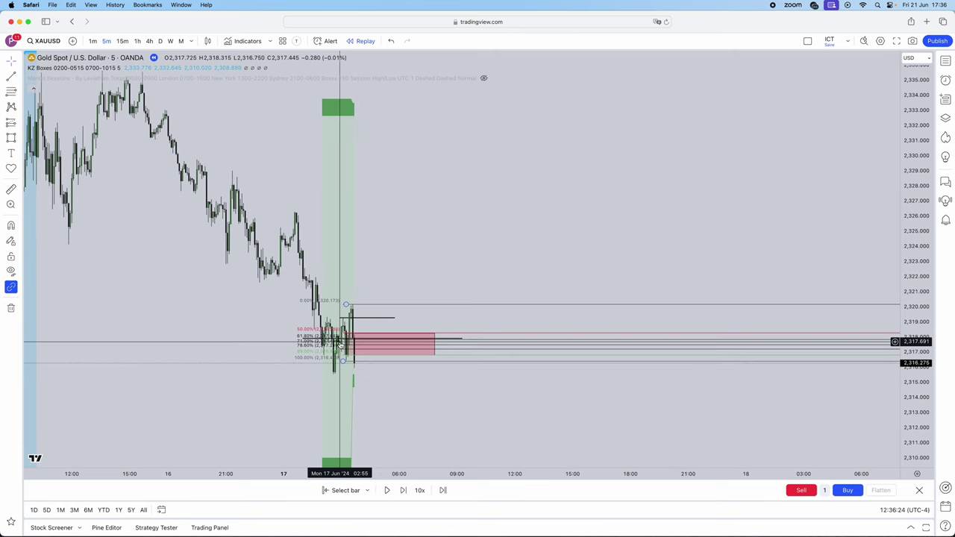
pyautogui.click(338, 490)
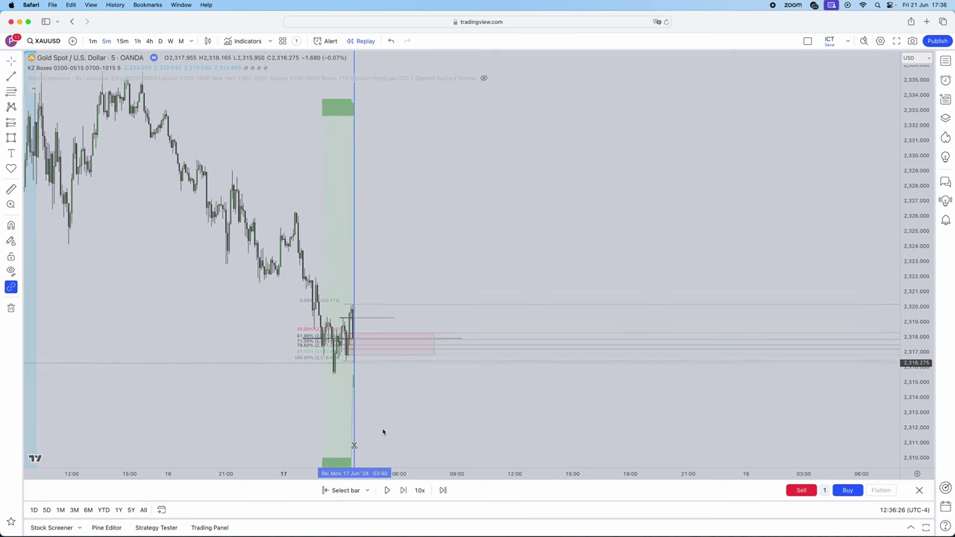
pyautogui.click(456, 399)
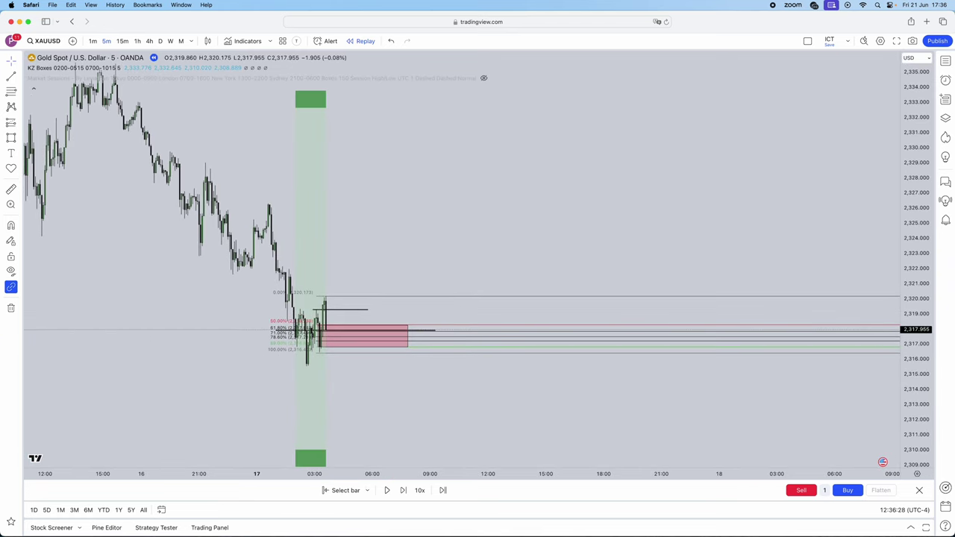
# Place a long position on the 03:35 bar with entry at about 2,317.95 and its stop tightened to about 2,315.55
pyautogui.click(21, 124)
pyautogui.click(46, 133)
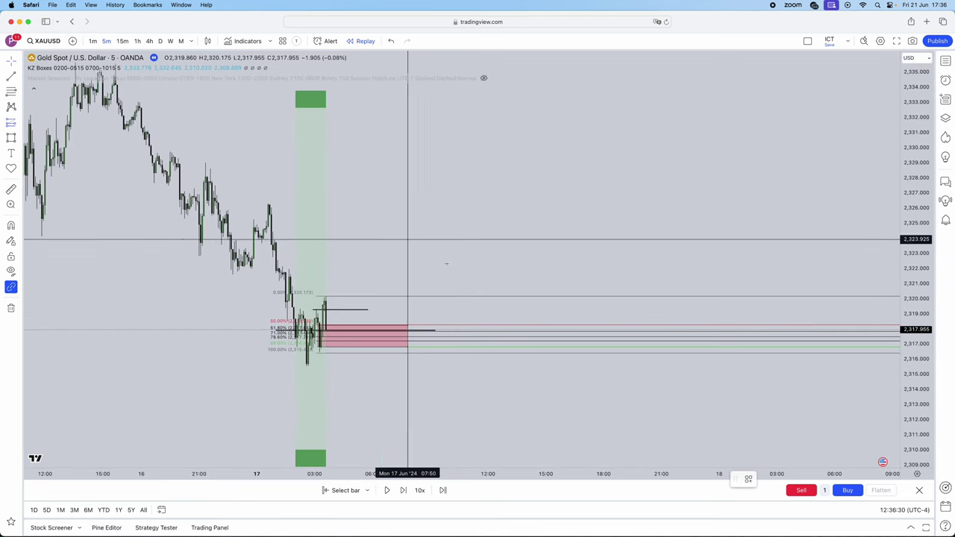
pyautogui.click(325, 329)
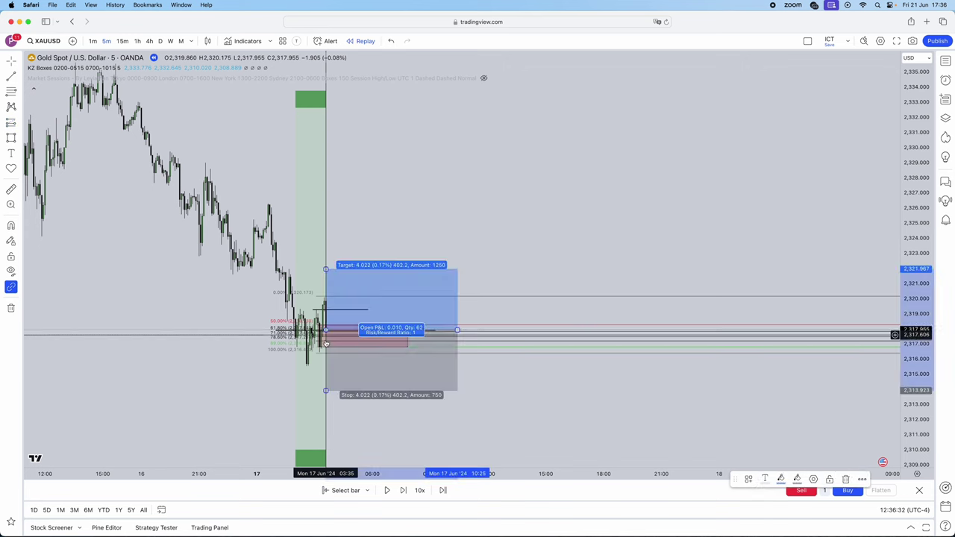
pyautogui.moveTo(325, 390); pyautogui.dragTo(322, 369)
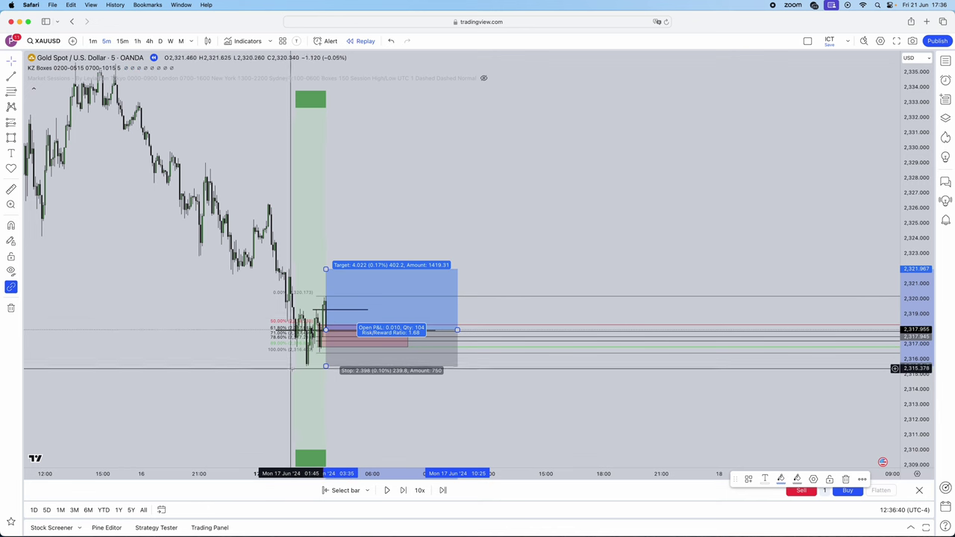
# Narrow the long position's time span and raise its target to the earlier swing high at about 2,326.21
pyautogui.moveTo(456, 329)
pyautogui.mouseDown()
pyautogui.moveTo(345, 333)
pyautogui.moveTo(357, 332)
pyautogui.mouseUp()
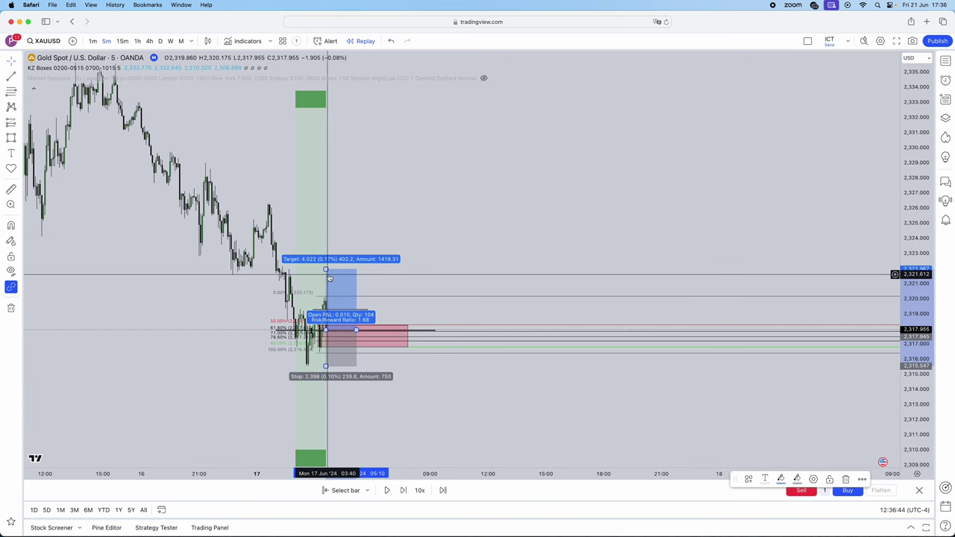
pyautogui.moveTo(325, 270); pyautogui.dragTo(324, 206)
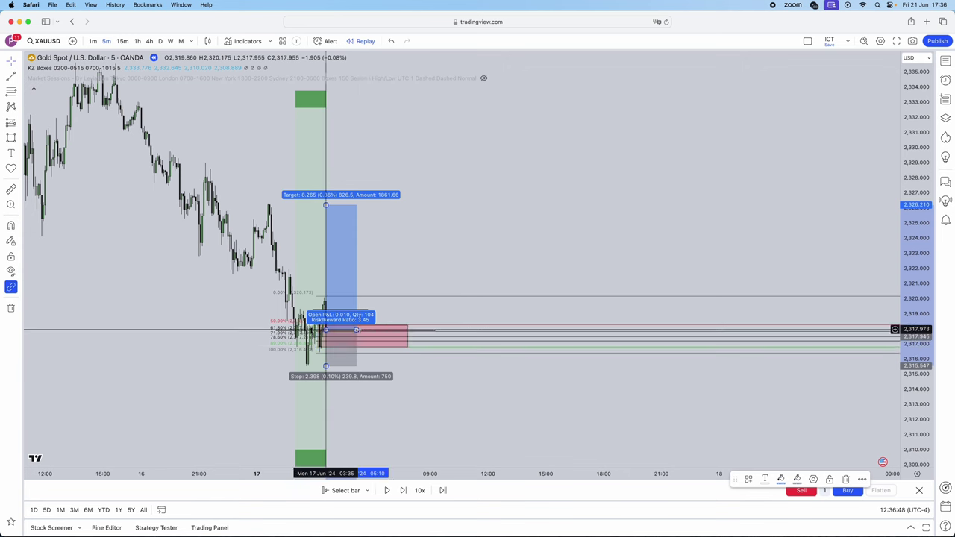
pyautogui.moveTo(357, 328); pyautogui.dragTo(378, 331)
pyautogui.click(456, 399)
# Play the replay forward in two runs, with the long position extended to 11:25, until price reaches its target
pyautogui.click(386, 489)
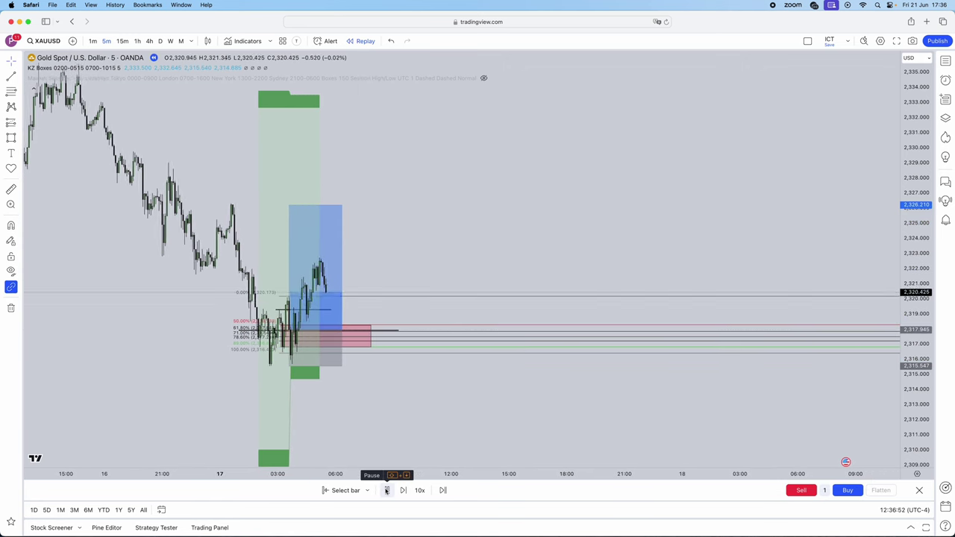
pyautogui.click(386, 489)
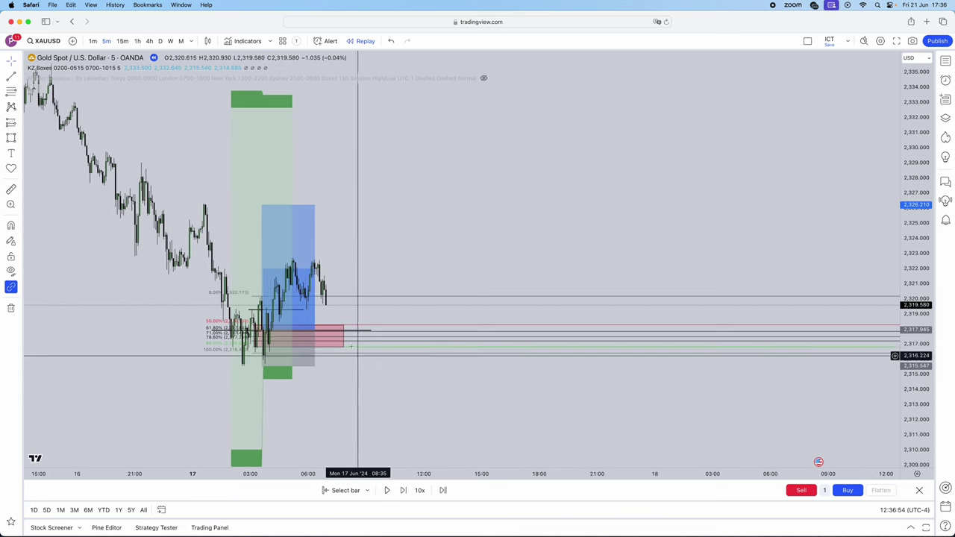
pyautogui.click(386, 490)
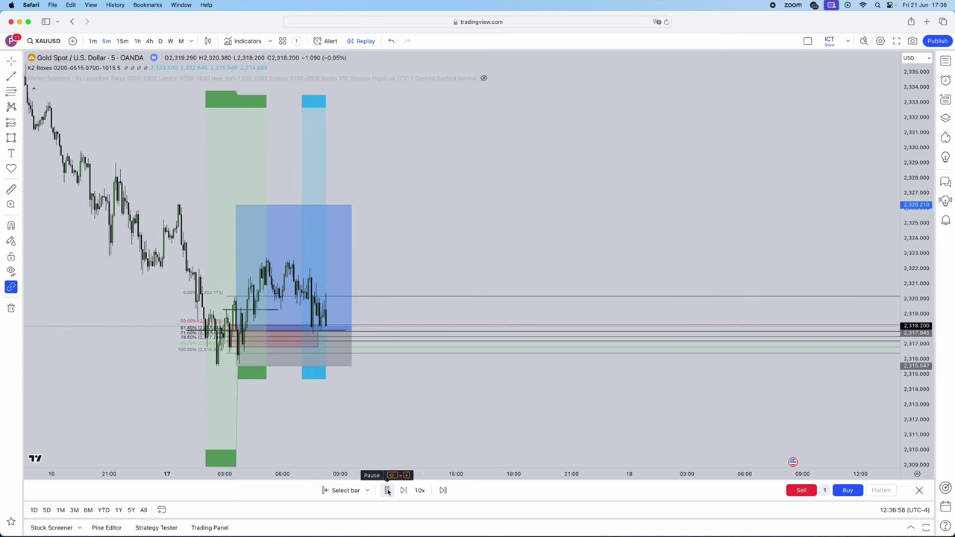
pyautogui.click(387, 490)
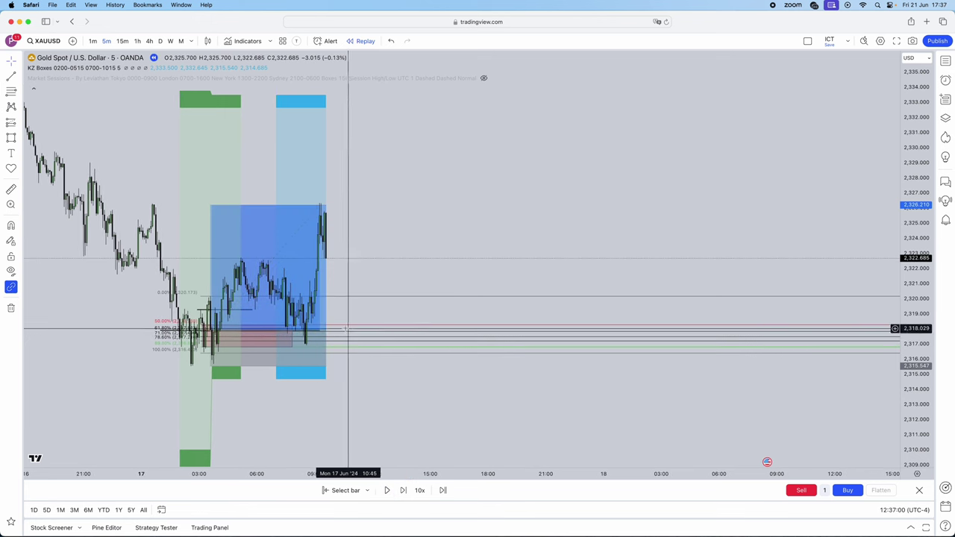
# Lower the long position's stop slightly to 2,315.490, just beneath the session's swing low
pyautogui.hscroll(-3, 478, 400)
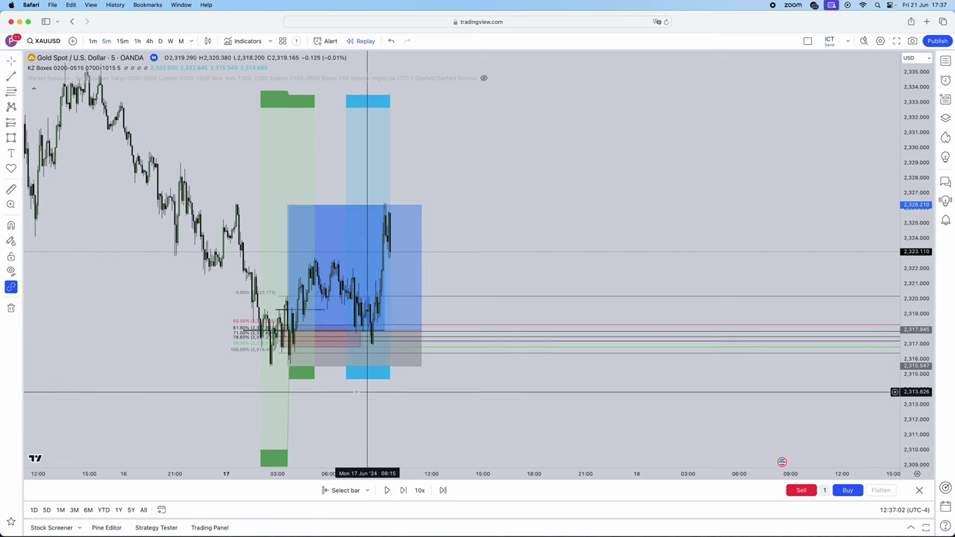
pyautogui.click(288, 365)
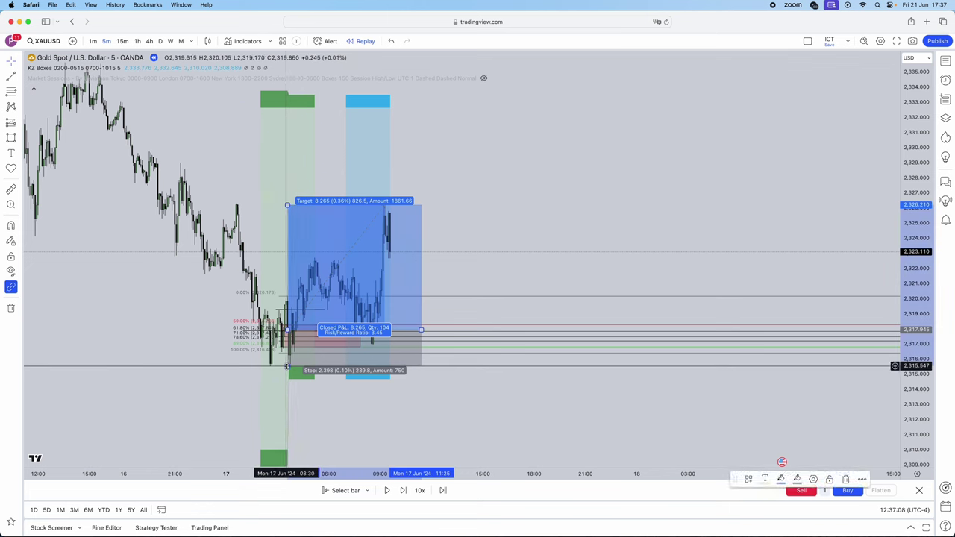
pyautogui.moveTo(287, 366)
pyautogui.mouseDown()
pyautogui.moveTo(288, 348)
pyautogui.moveTo(289, 371)
pyautogui.mouseUp()
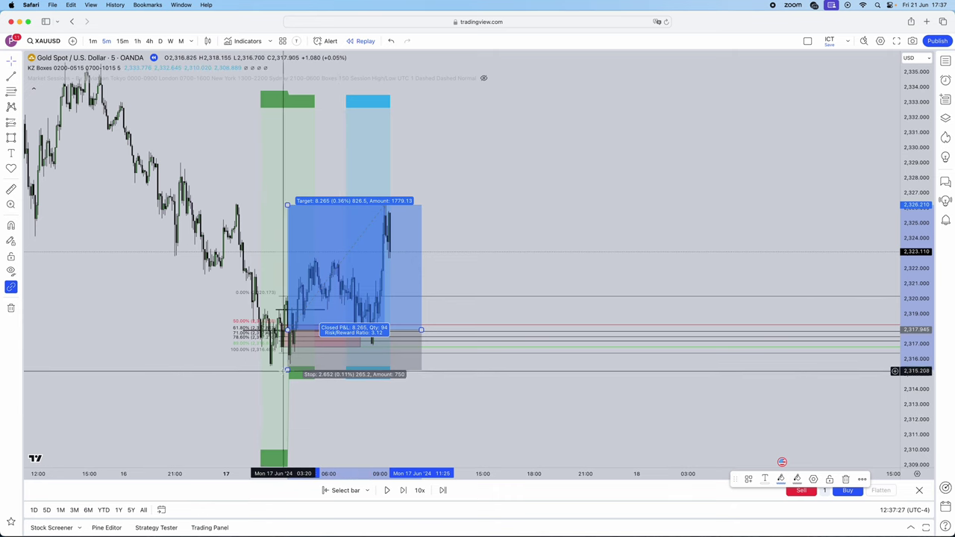
pyautogui.moveTo(287, 369); pyautogui.dragTo(287, 367)
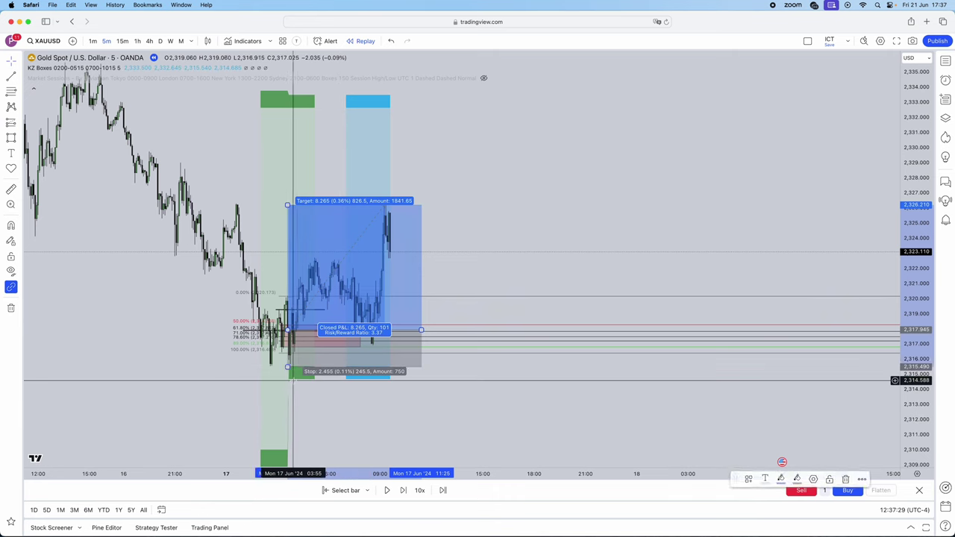
pyautogui.click(286, 340)
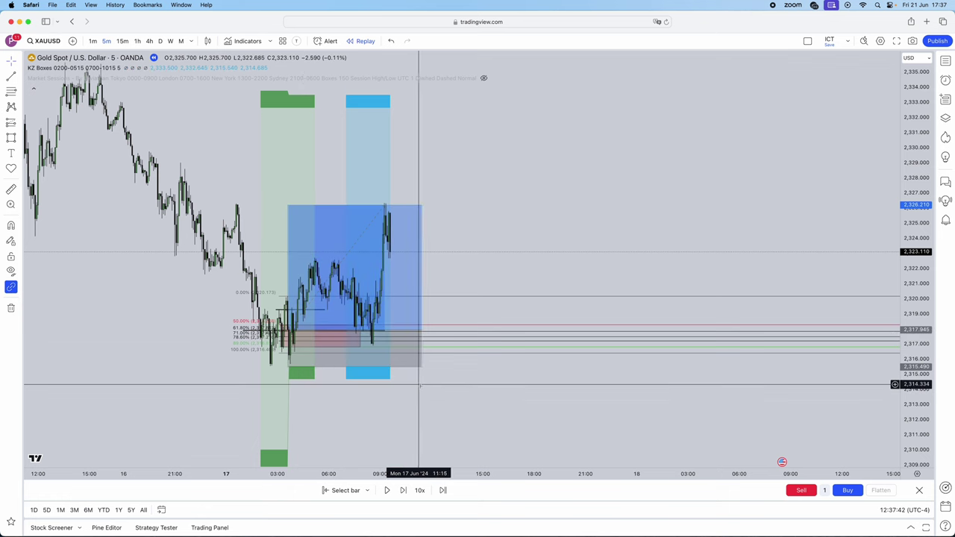
# Switch to Telegram and look back through the ZMN CAPITAL channel to the 20 June "MAX ALLOCATION FTMO" post
pyautogui.press('super+Tab')
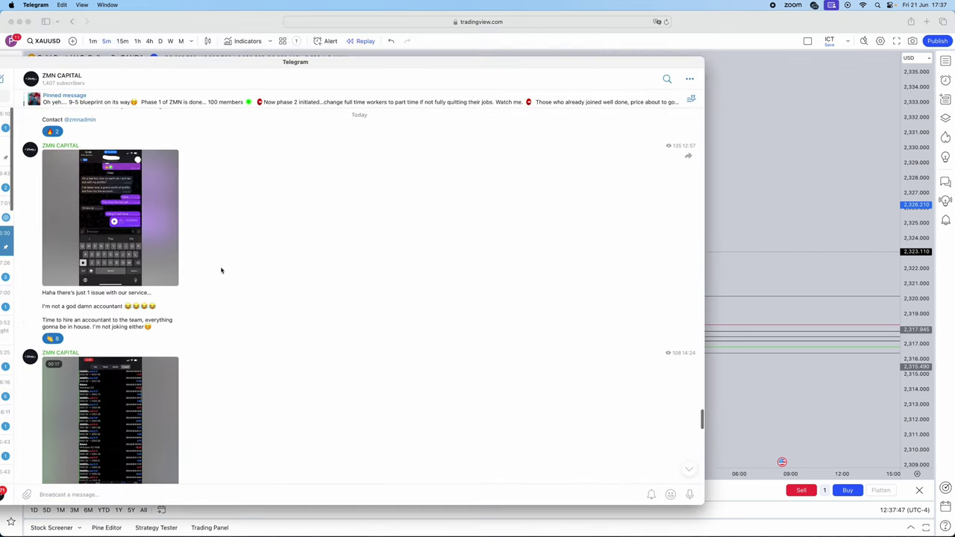
pyautogui.scroll(5, 253, 296)
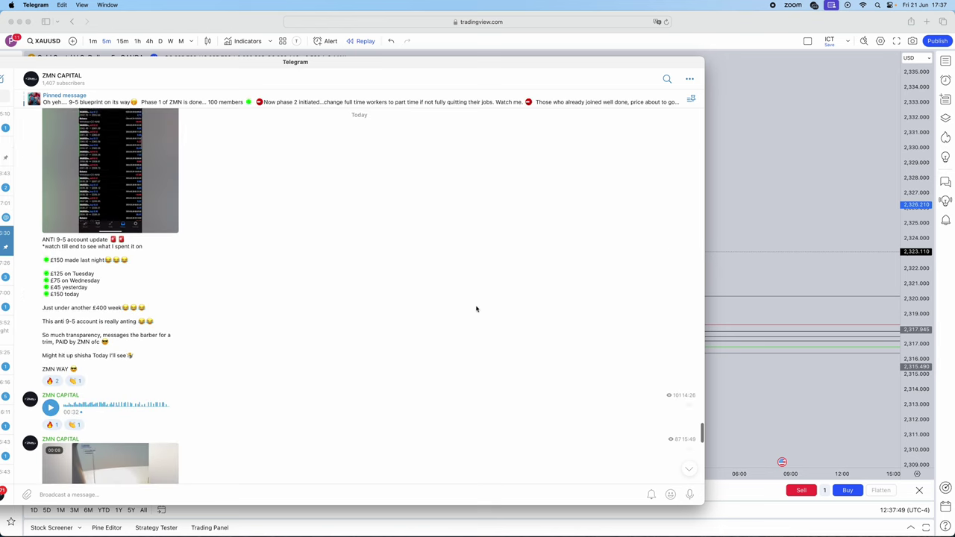
pyautogui.scroll(10, 312, 279)
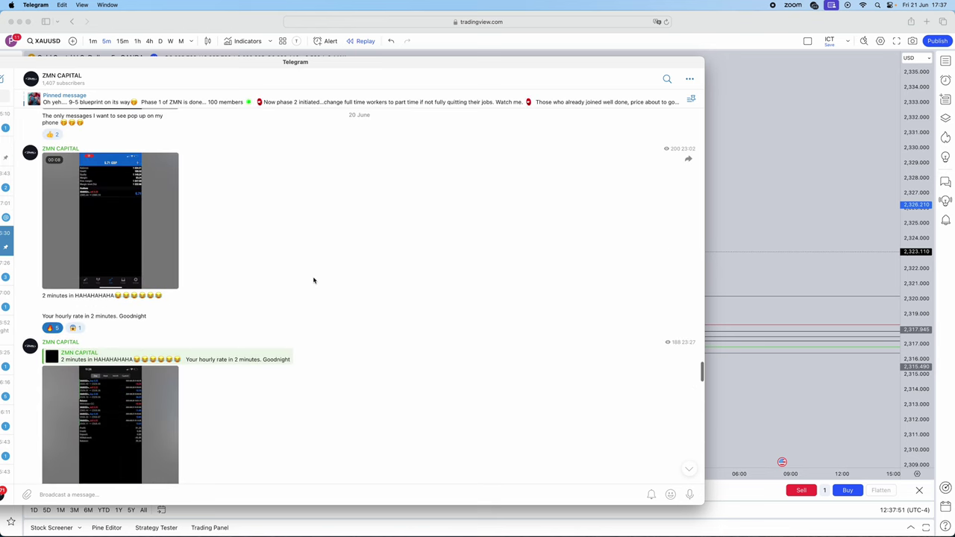
pyautogui.scroll(8, 317, 282)
pyautogui.scroll(5, 116, 389)
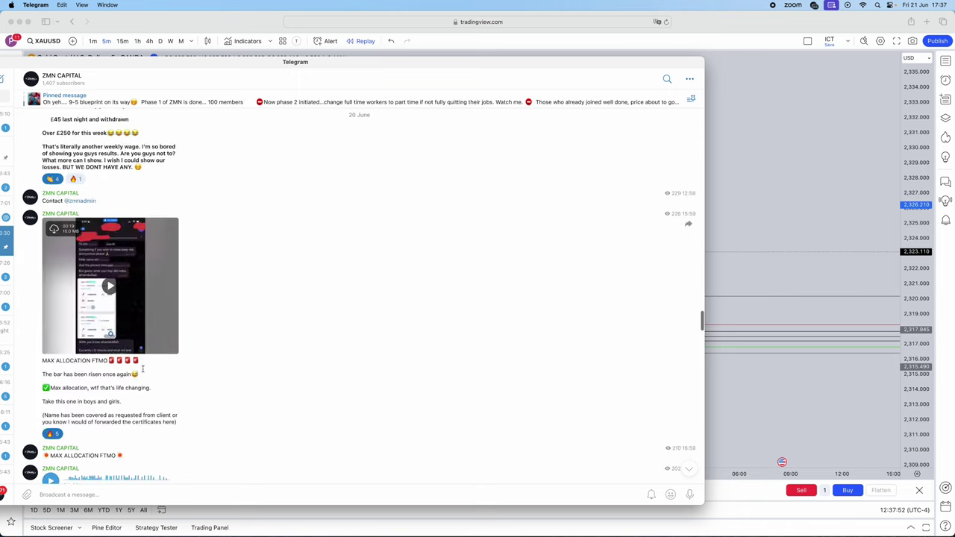
# View the video in the "MAX ALLOCATION FTMO" post, close it, and minimise the Telegram window
pyautogui.click(127, 345)
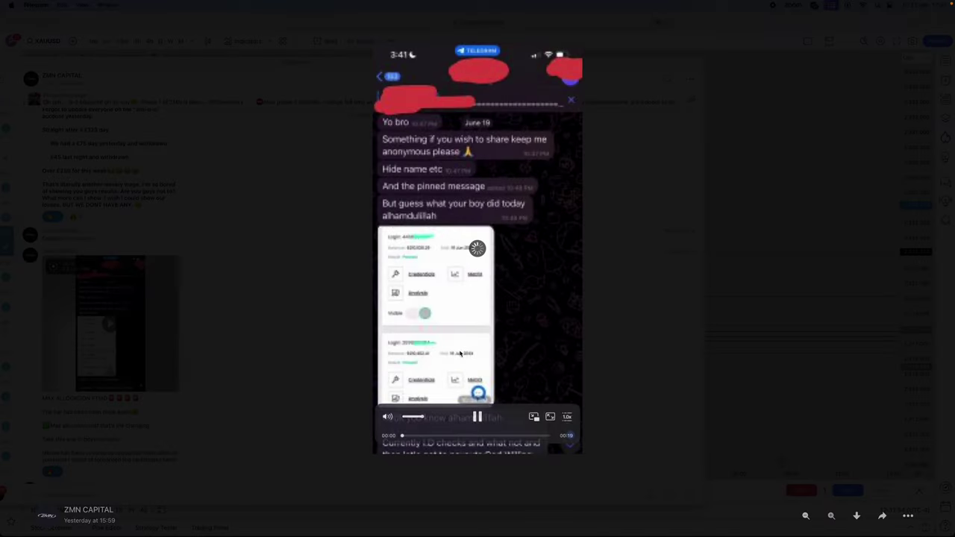
pyautogui.click(142, 67)
pyautogui.press('super+m')
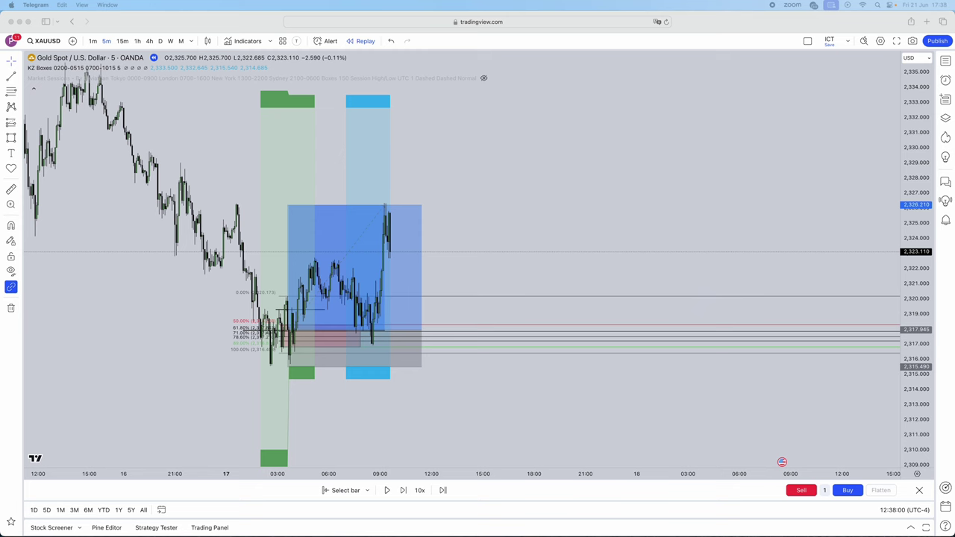
# Bring Telegram back on the ZMN Trades channel and look through its June posts and video links
pyautogui.click(15, 269)
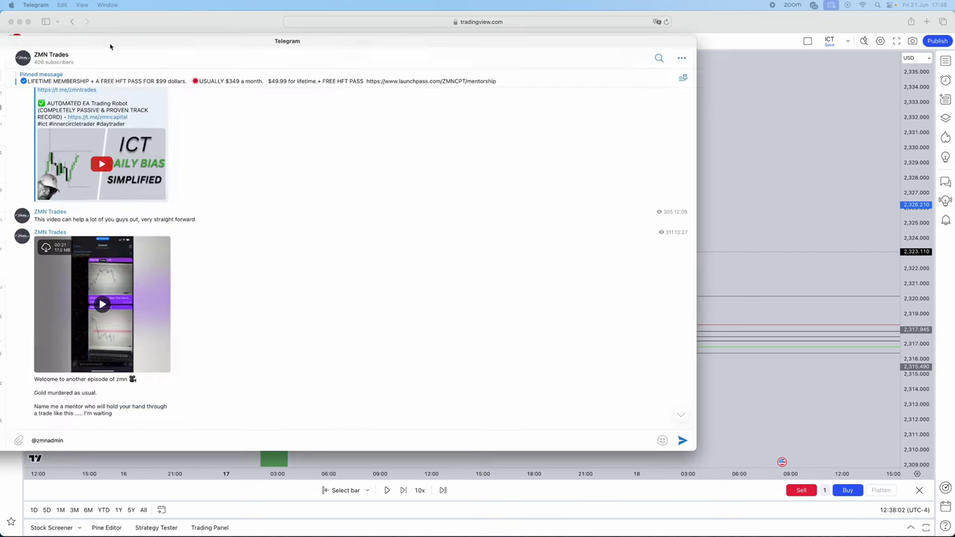
pyautogui.scroll(-3, 294, 273)
pyautogui.scroll(4, 298, 276)
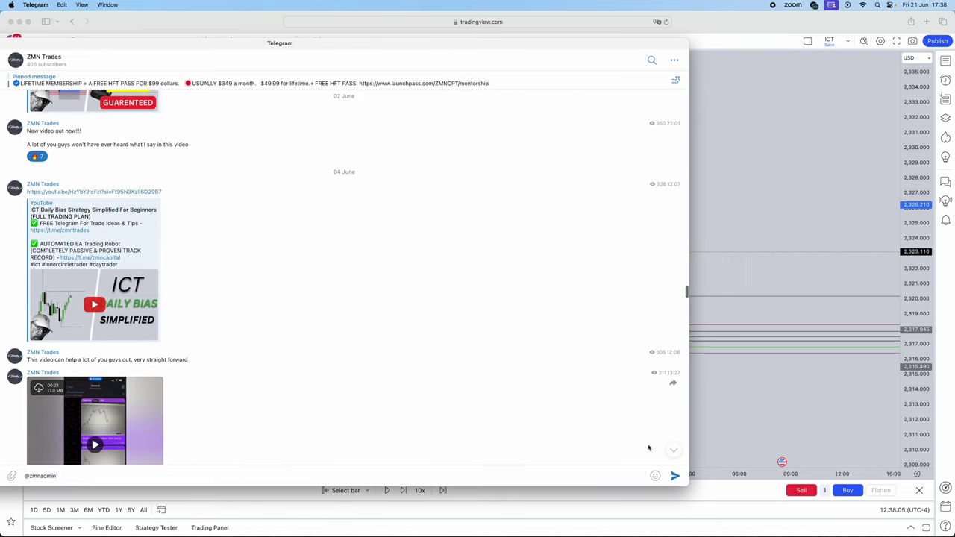
pyautogui.scroll(-15, 311, 266)
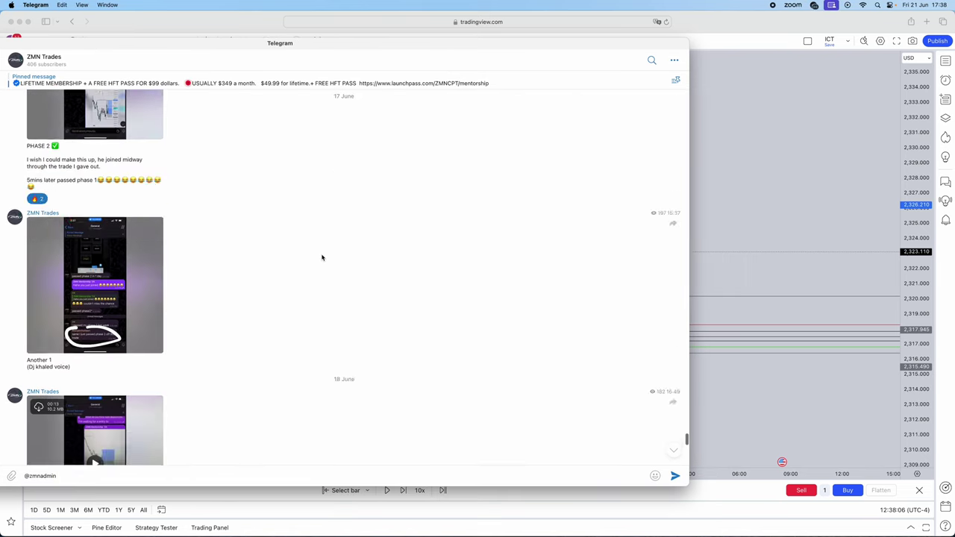
pyautogui.scroll(10, 269, 254)
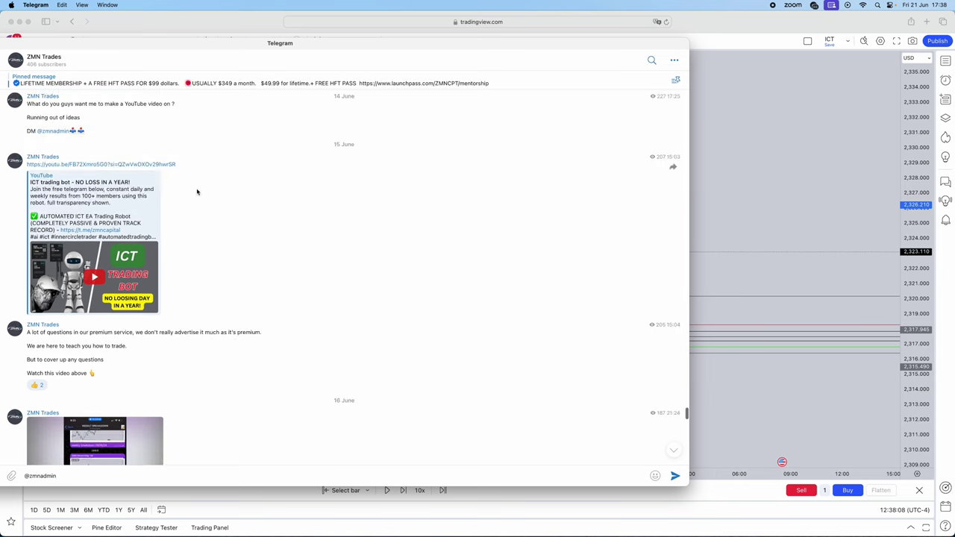